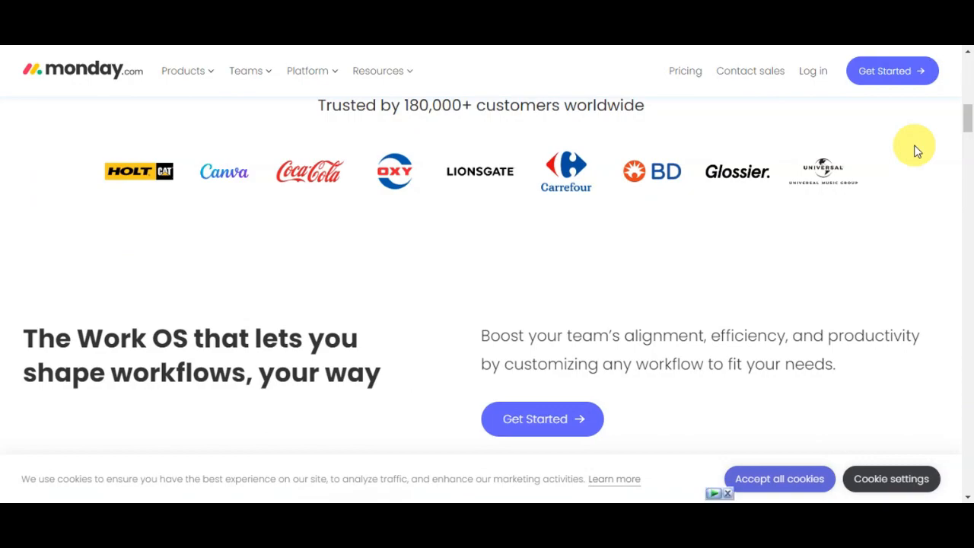
Examine the monday.com homepage's sections on workflows, products, efficiency, customer stories, support and awards
{"action": "scroll", "coordinate": [917, 151], "scroll_direction": "down", "scroll_amount": 3}
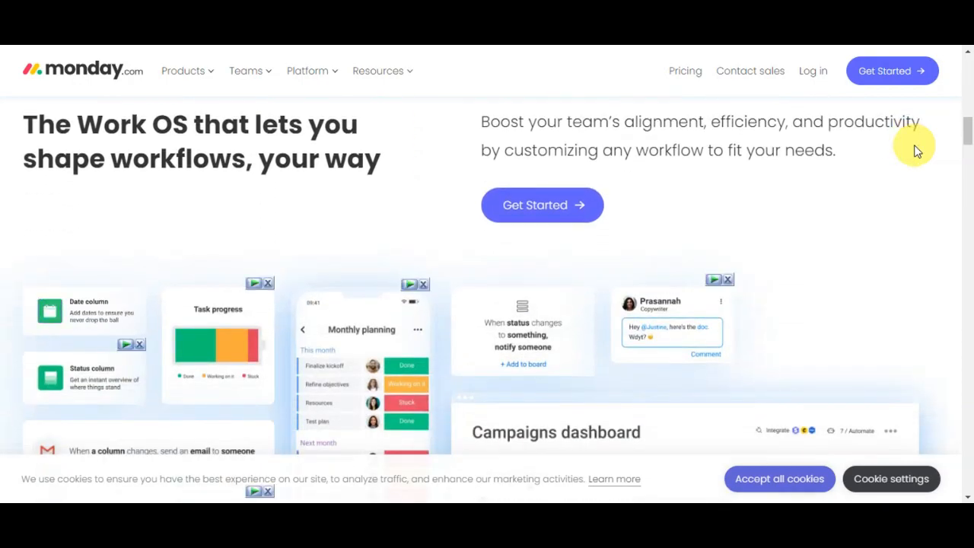
{"action": "scroll", "coordinate": [917, 150], "scroll_direction": "down", "scroll_amount": 3}
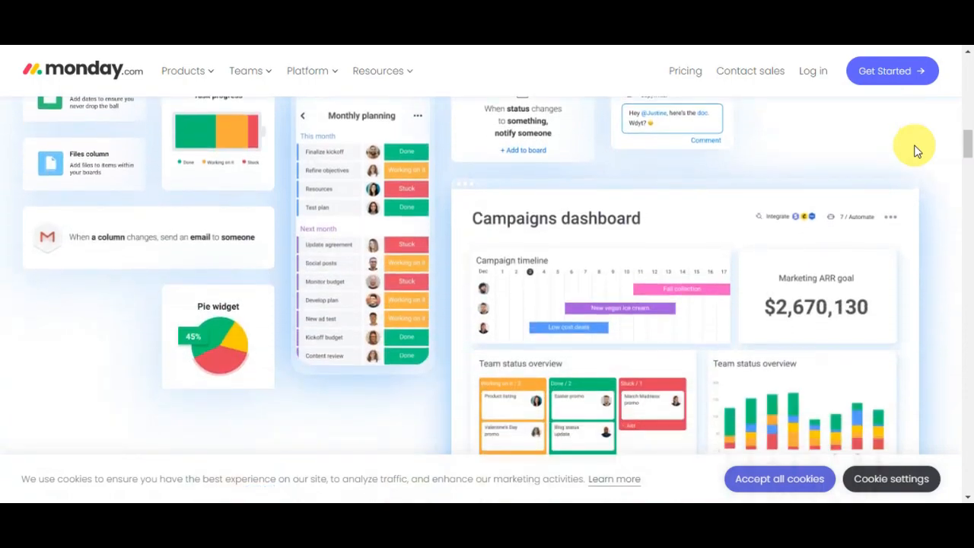
{"action": "scroll", "coordinate": [917, 151], "scroll_direction": "down", "scroll_amount": 3}
{"action": "scroll", "coordinate": [917, 151], "scroll_direction": "down", "scroll_amount": 3}
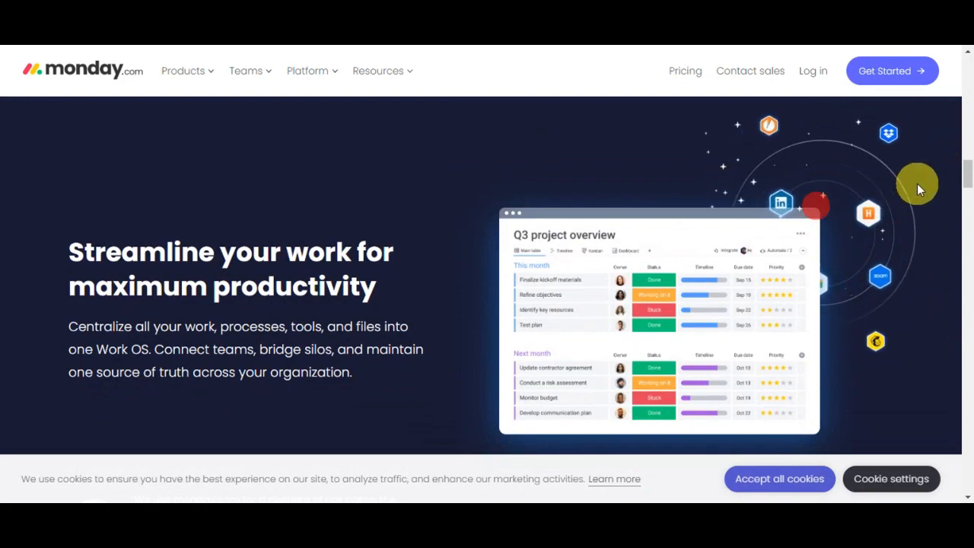
{"action": "scroll", "coordinate": [917, 183], "scroll_direction": "down", "scroll_amount": 10}
{"action": "scroll", "coordinate": [918, 188], "scroll_direction": "down", "scroll_amount": 10}
{"action": "scroll", "coordinate": [916, 197], "scroll_direction": "down", "scroll_amount": 2}
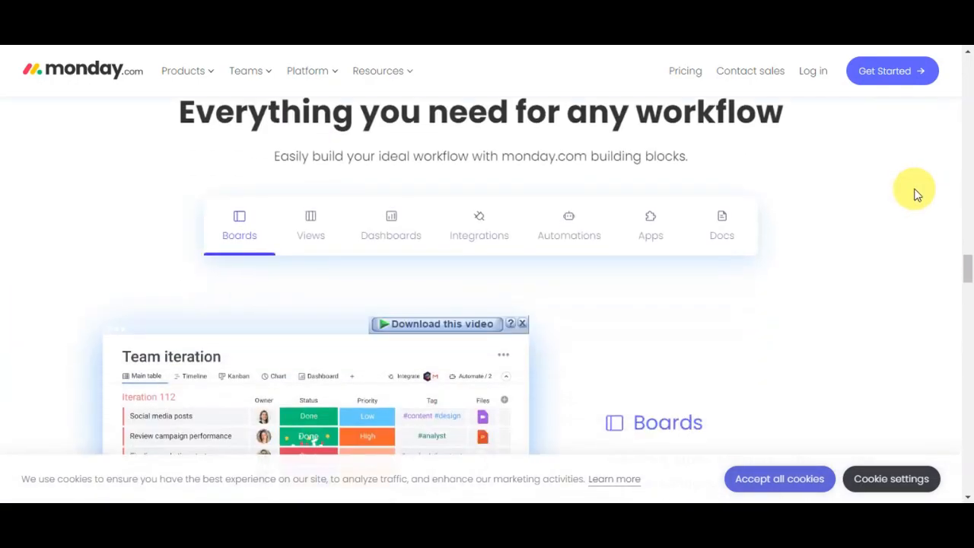
{"action": "scroll", "coordinate": [917, 195], "scroll_direction": "down", "scroll_amount": 5}
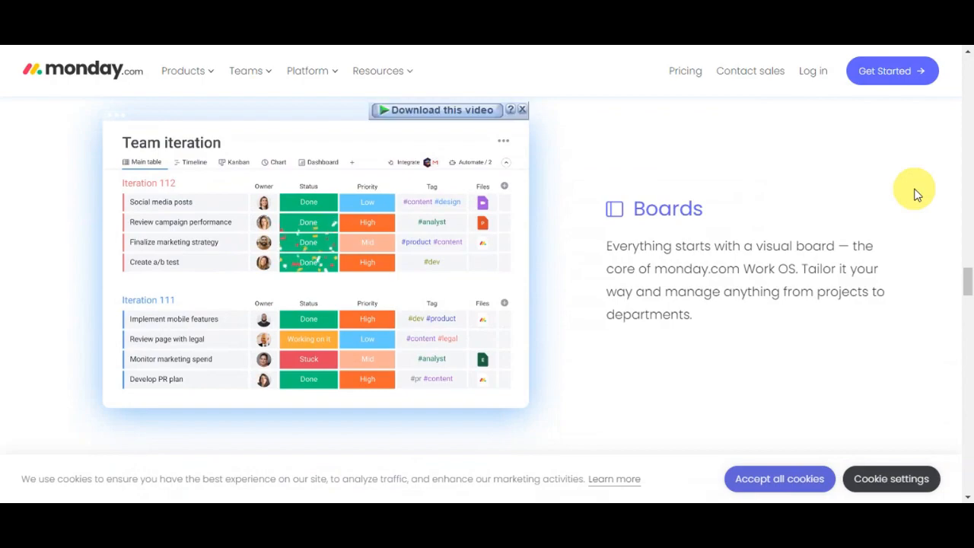
{"action": "scroll", "coordinate": [917, 195], "scroll_direction": "down", "scroll_amount": 8}
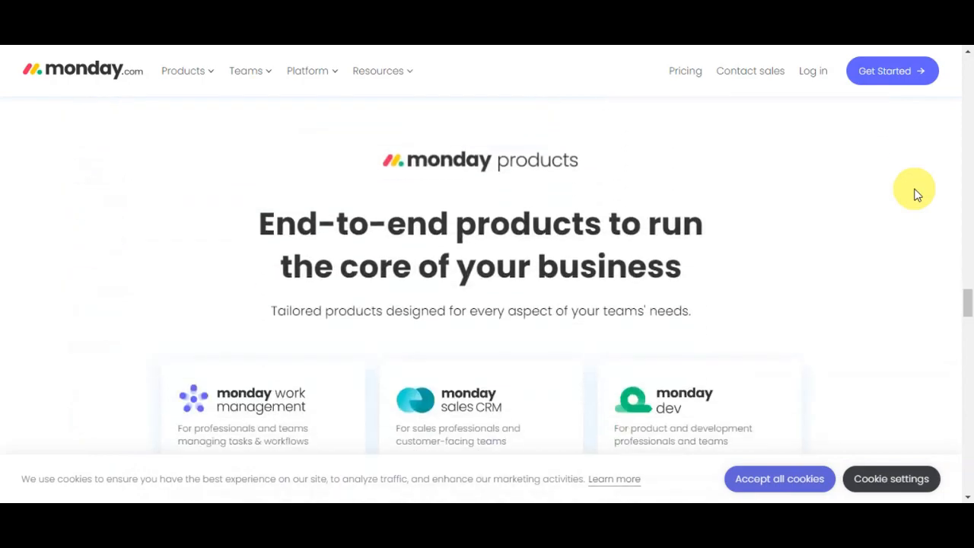
{"action": "scroll", "coordinate": [917, 195], "scroll_direction": "down", "scroll_amount": 9}
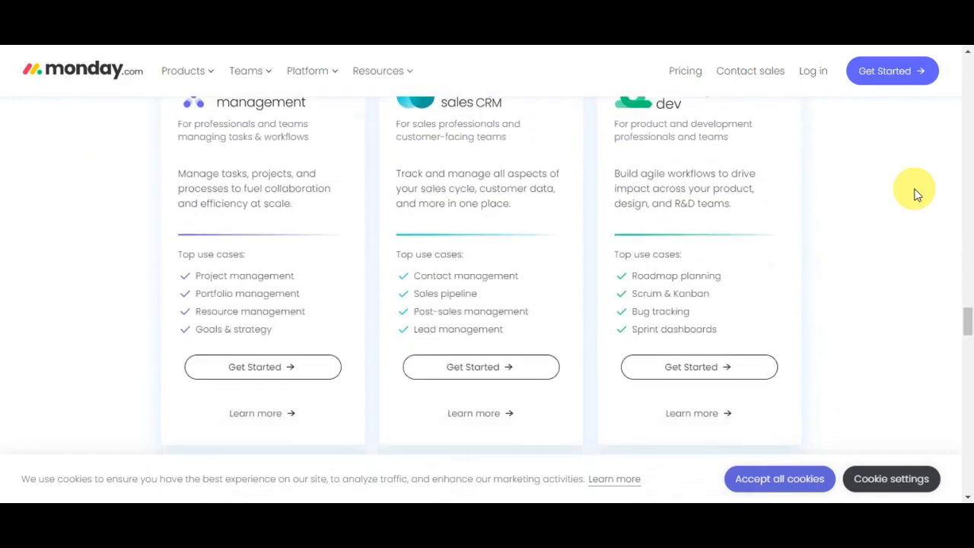
{"action": "scroll", "coordinate": [917, 195], "scroll_direction": "down", "scroll_amount": 7}
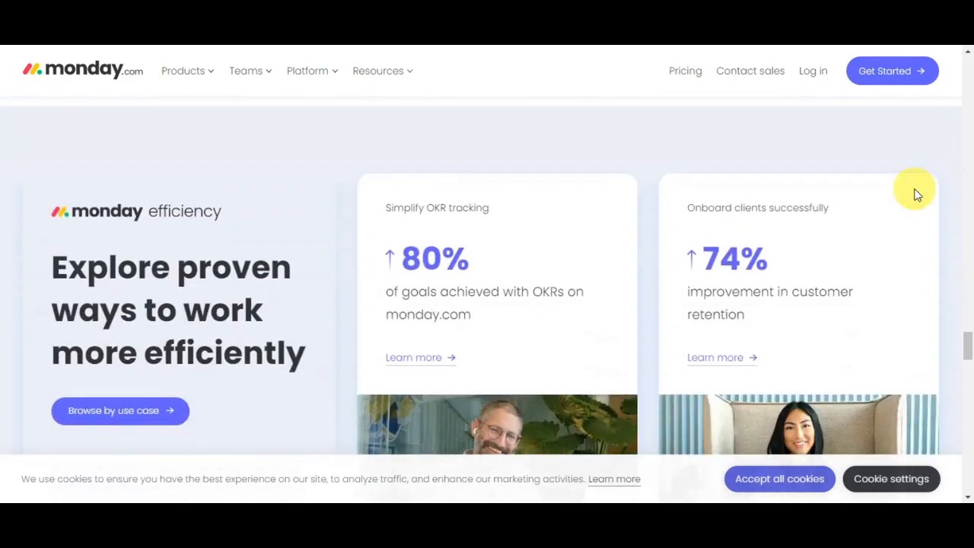
{"action": "scroll", "coordinate": [917, 195], "scroll_direction": "down", "scroll_amount": 3}
{"action": "scroll", "coordinate": [934, 191], "scroll_direction": "down", "scroll_amount": 5}
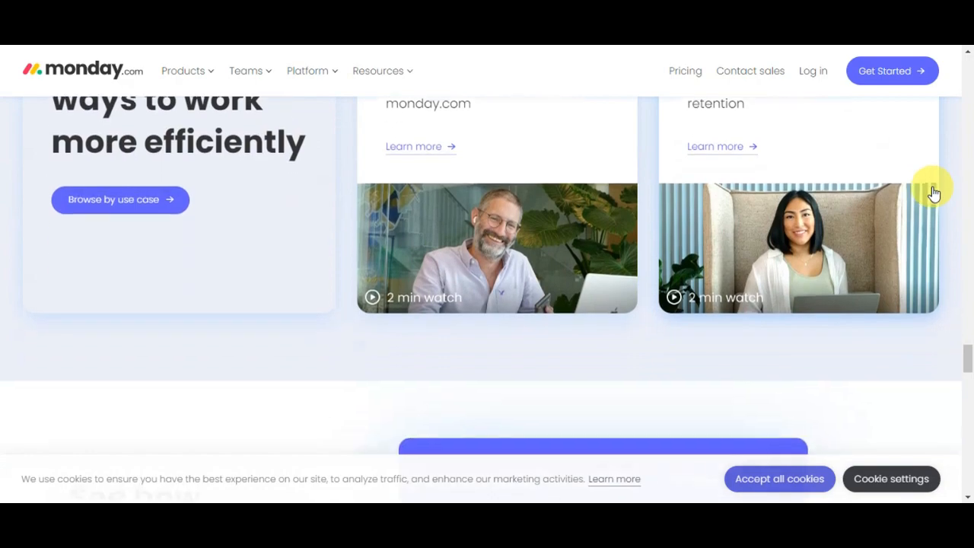
{"action": "scroll", "coordinate": [935, 194], "scroll_direction": "down", "scroll_amount": 3}
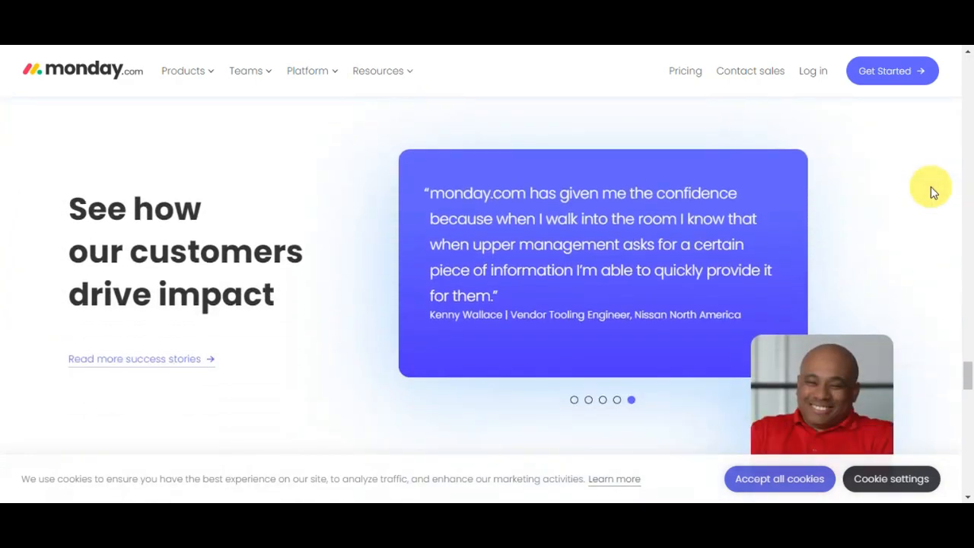
{"action": "scroll", "coordinate": [933, 192], "scroll_direction": "down", "scroll_amount": 6}
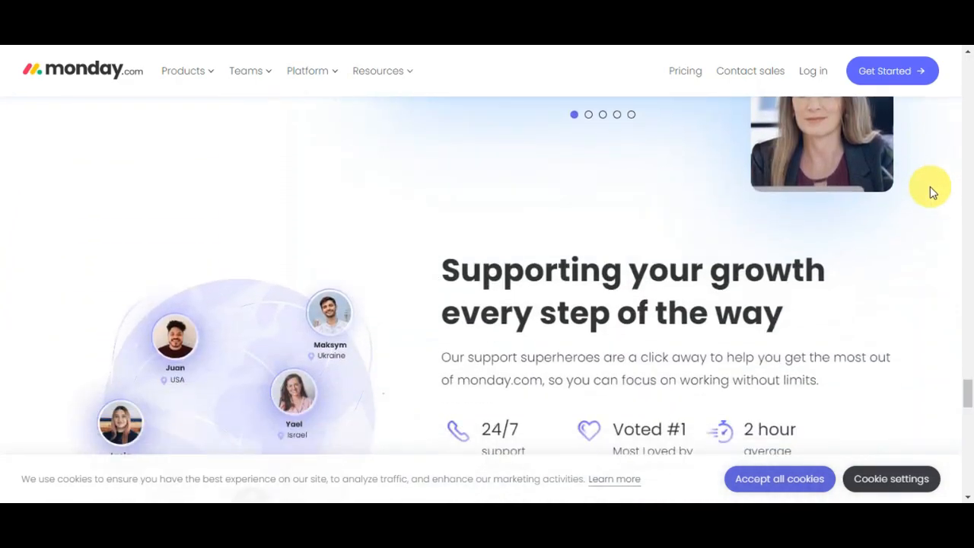
{"action": "scroll", "coordinate": [933, 192], "scroll_direction": "down", "scroll_amount": 3}
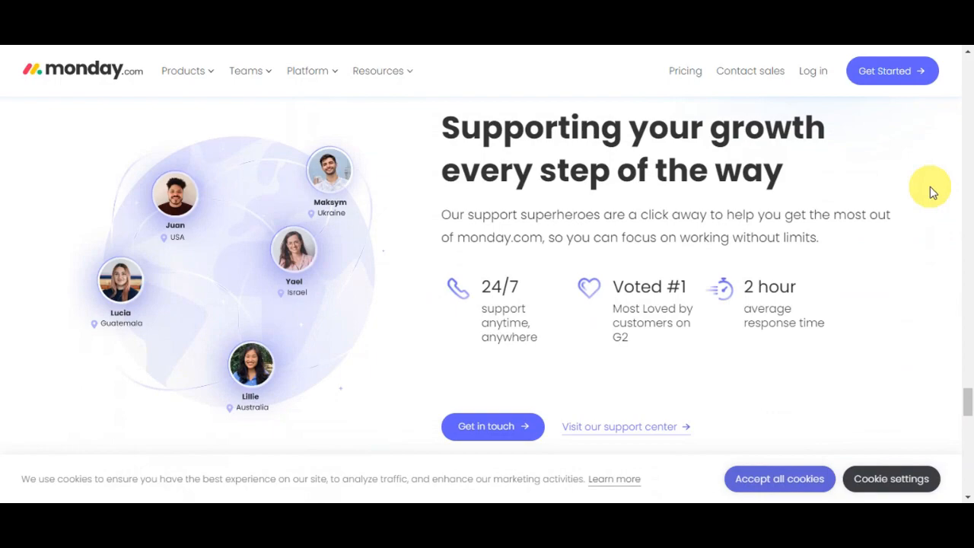
{"action": "scroll", "coordinate": [930, 186], "scroll_direction": "down", "scroll_amount": 10}
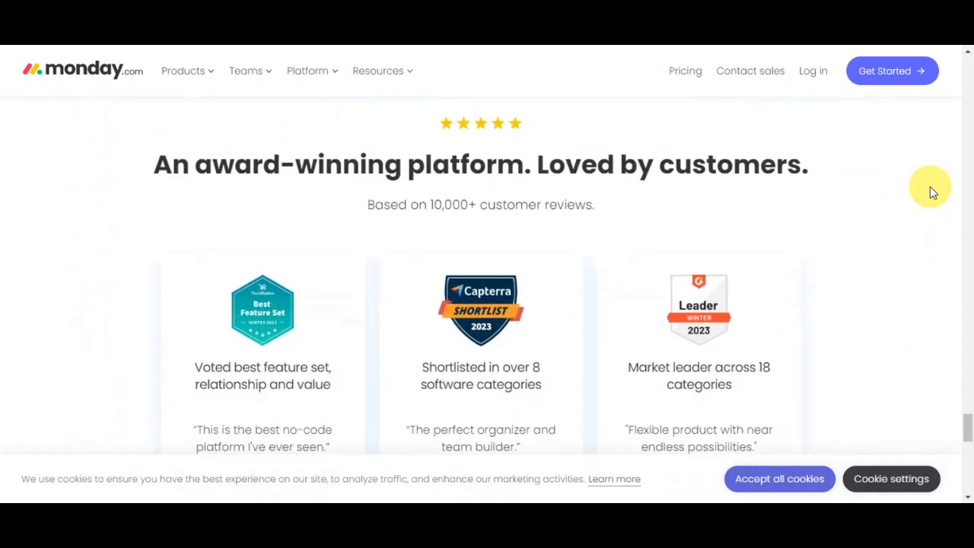
{"action": "scroll", "coordinate": [930, 186], "scroll_direction": "down", "scroll_amount": 9}
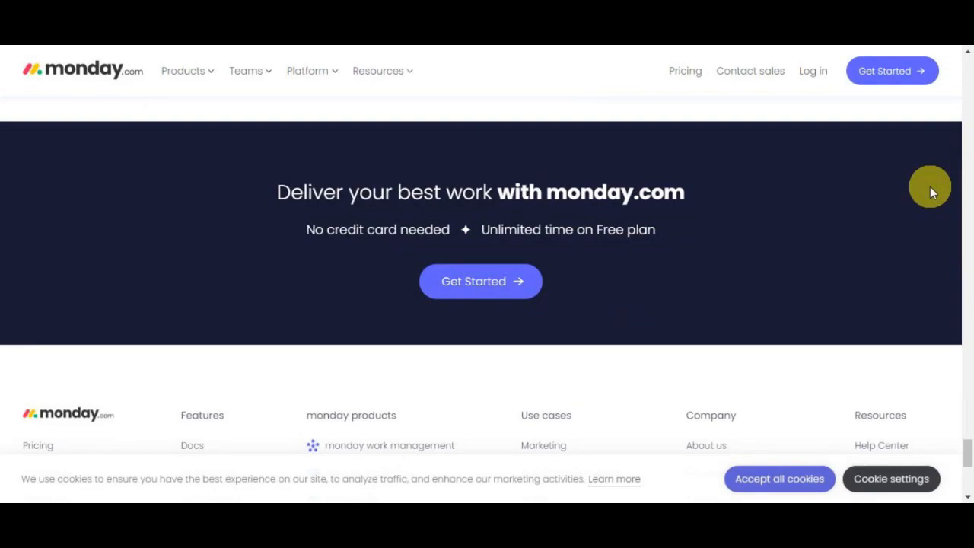
Get started from the homepage, log in with the existing account and reset its trial
{"action": "left_click", "coordinate": [523, 284]}
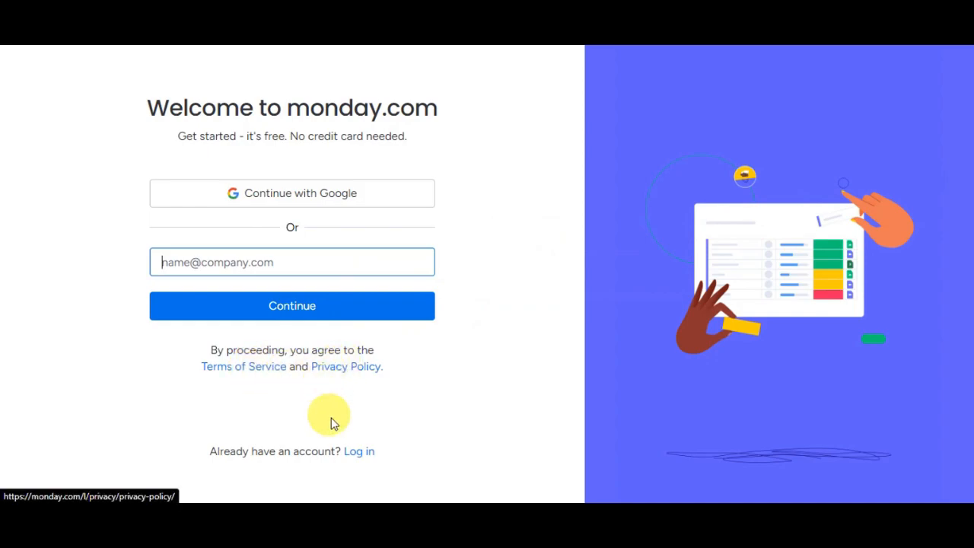
{"action": "left_click", "coordinate": [358, 452]}
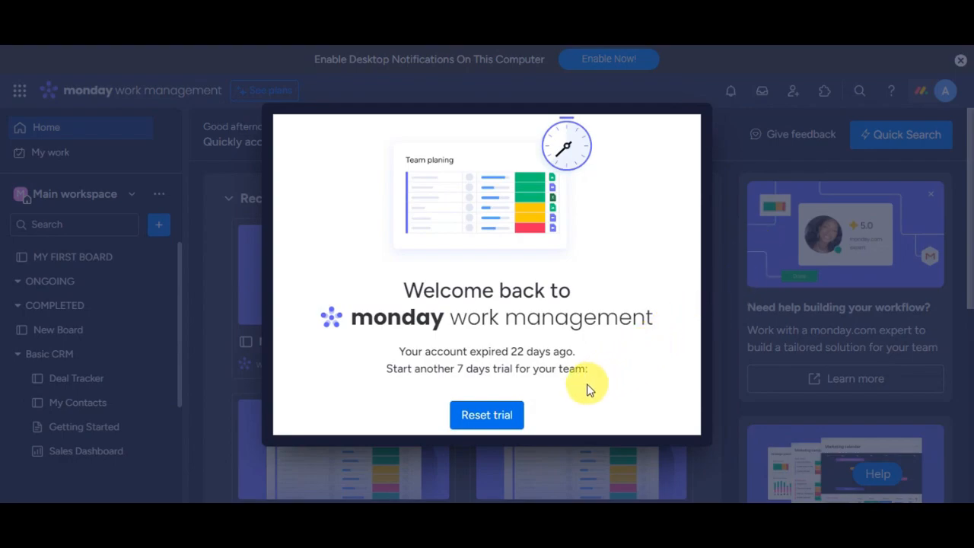
{"action": "left_click", "coordinate": [503, 417]}
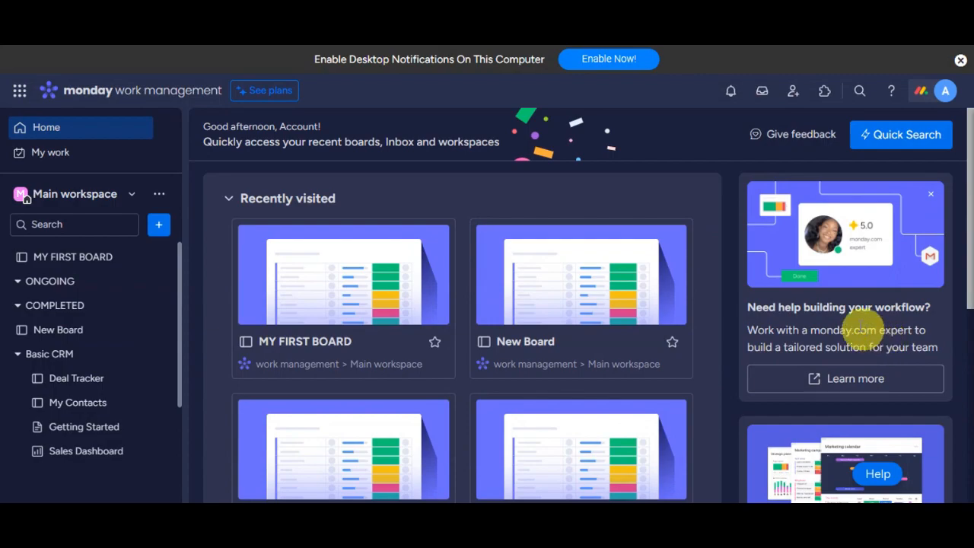
Dismiss the desktop notifications banner and look over the home page's recent boards, workspaces and installed products
{"action": "left_click", "coordinate": [959, 60]}
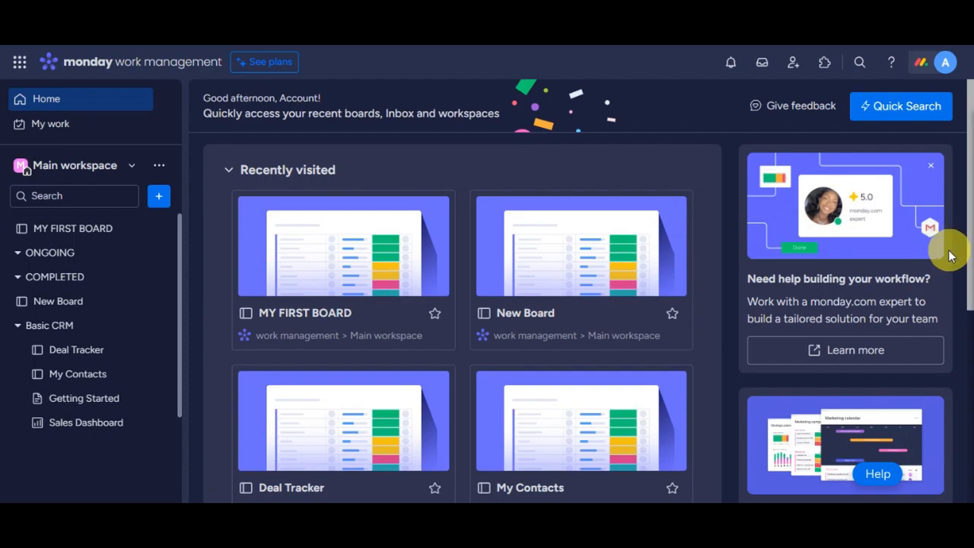
{"action": "scroll", "coordinate": [952, 255], "scroll_direction": "down", "scroll_amount": 2}
{"action": "scroll", "coordinate": [949, 259], "scroll_direction": "down", "scroll_amount": 3}
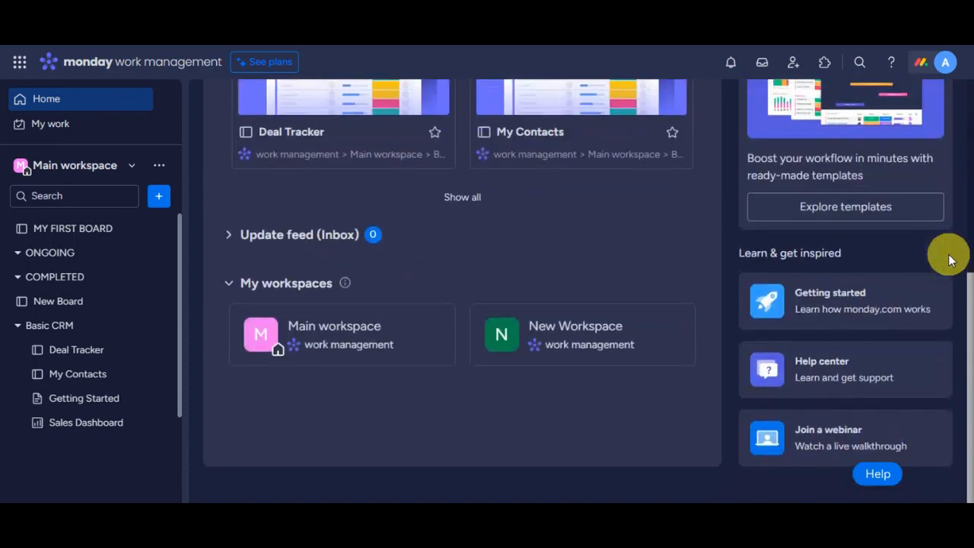
{"action": "scroll", "coordinate": [949, 260], "scroll_direction": "up", "scroll_amount": 2}
{"action": "scroll", "coordinate": [949, 260], "scroll_direction": "up", "scroll_amount": 3}
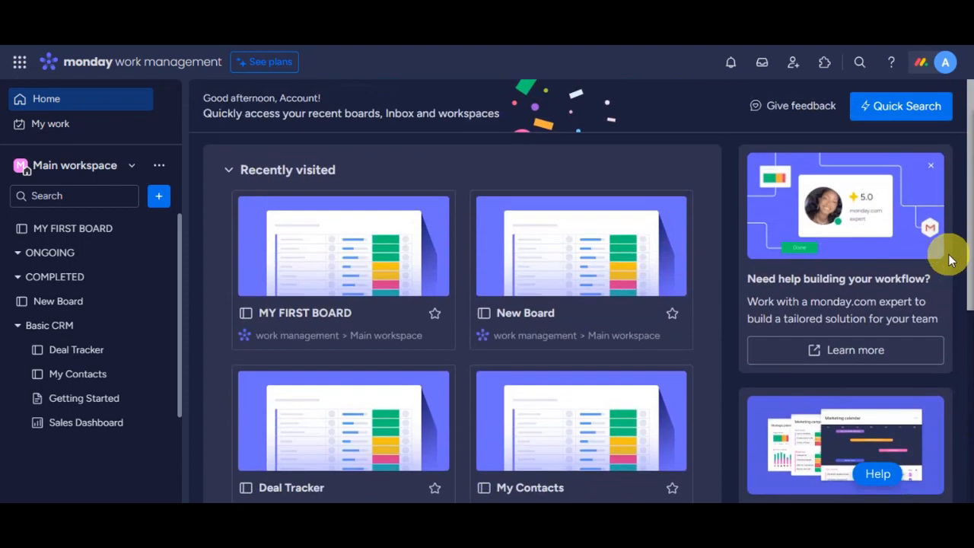
{"action": "left_click", "coordinate": [19, 61]}
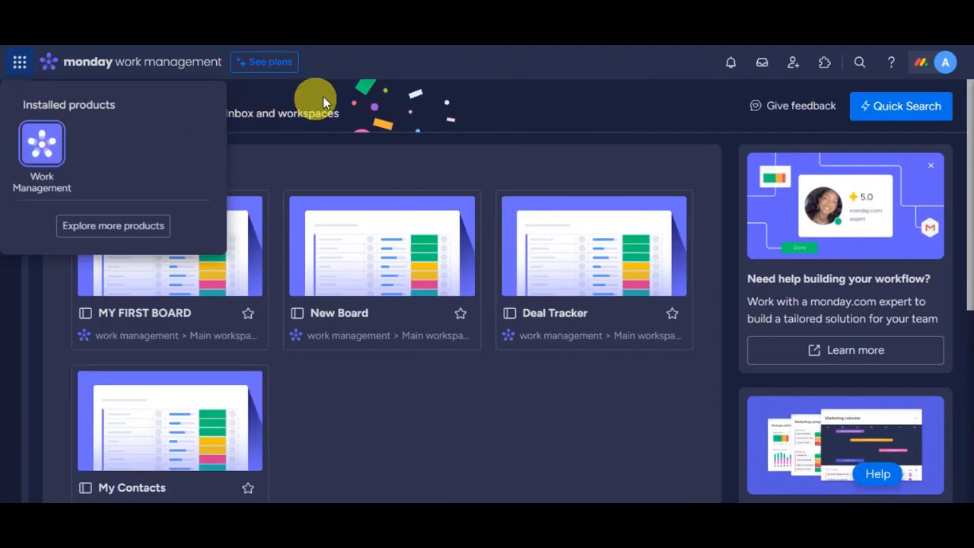
{"action": "left_click", "coordinate": [373, 80]}
Open the workspace named New Workspace from the home page's list of workspaces
{"action": "scroll", "coordinate": [617, 402], "scroll_direction": "down", "scroll_amount": 4}
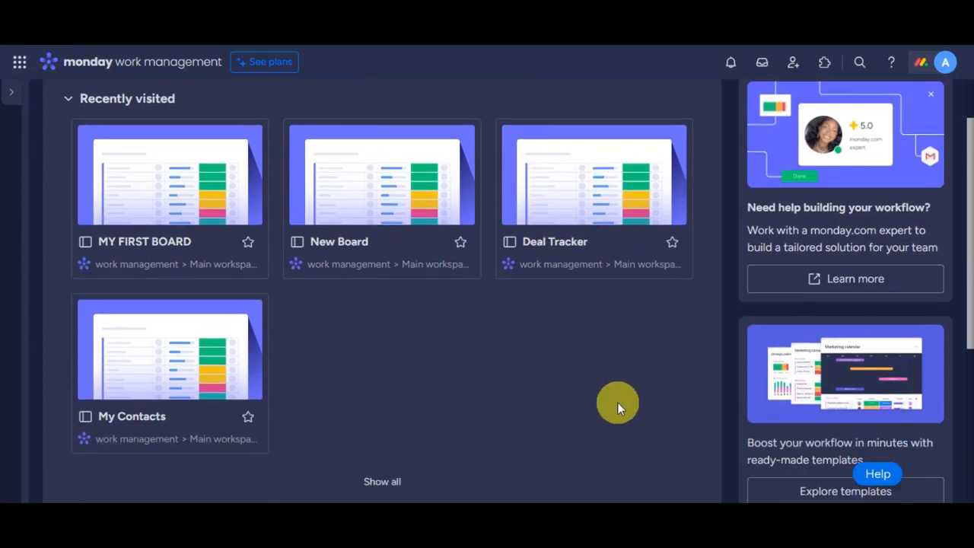
{"action": "scroll", "coordinate": [590, 293], "scroll_direction": "down", "scroll_amount": 1}
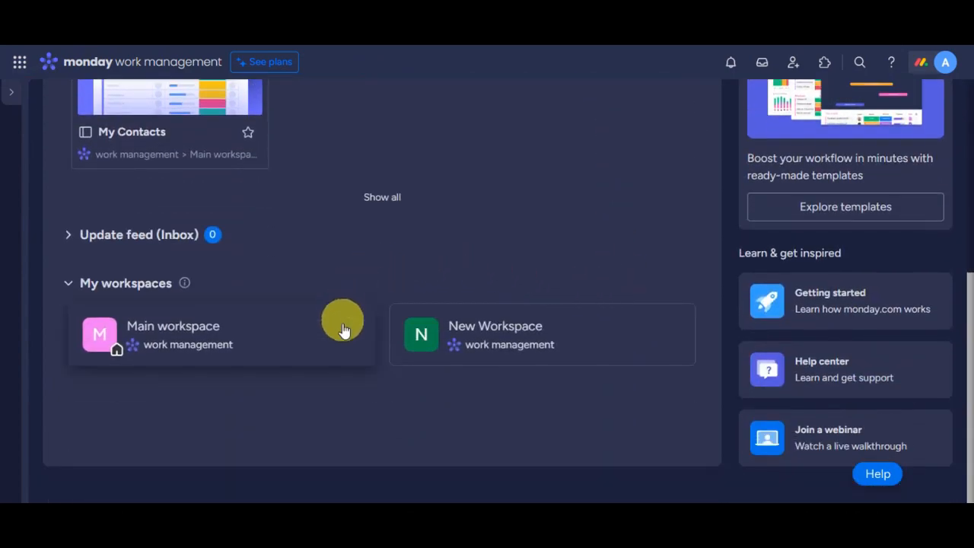
{"action": "left_click", "coordinate": [525, 341]}
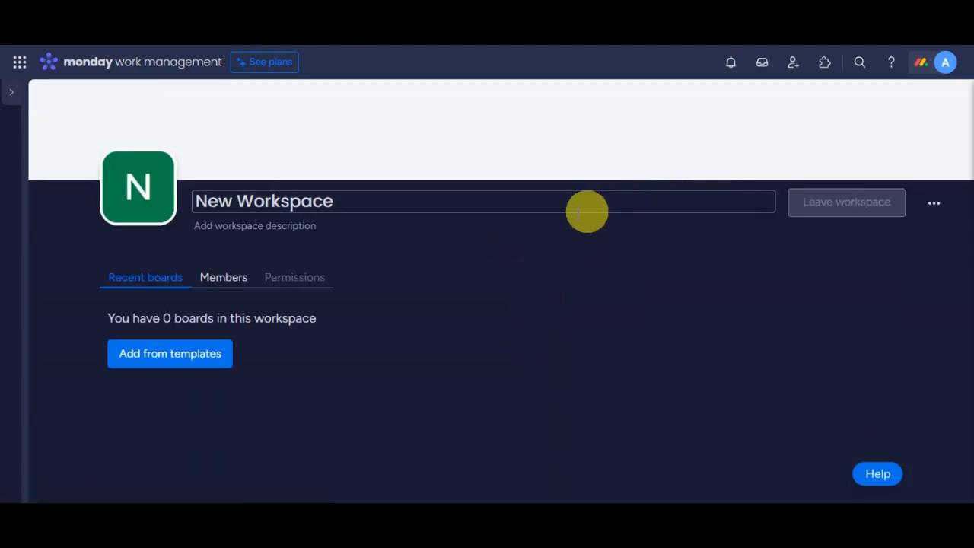
Rename the New Workspace workspace to "Social Media"
{"action": "left_click", "coordinate": [317, 198]}
{"action": "left_click_drag", "start_coordinate": [353, 198], "coordinate": [213, 183]}
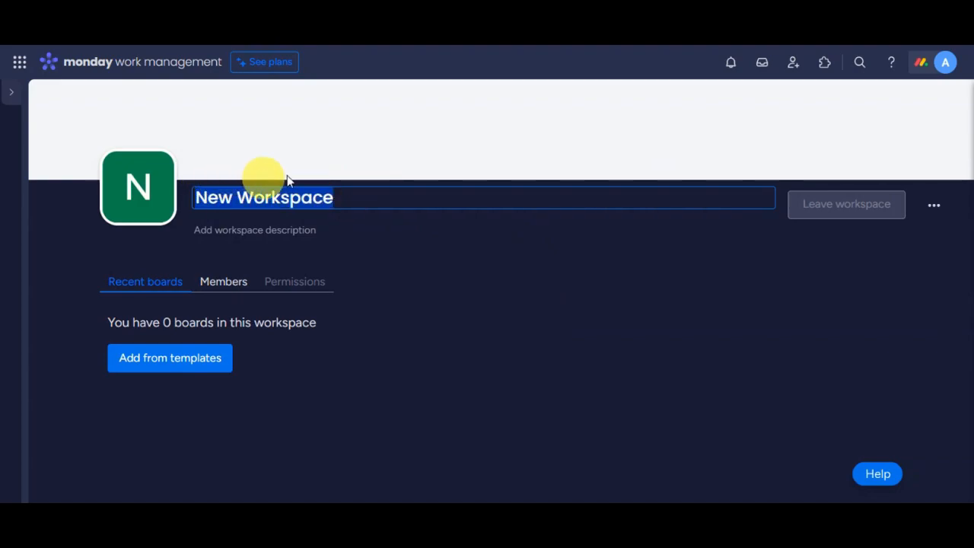
{"action": "key", "text": "BackSpace"}
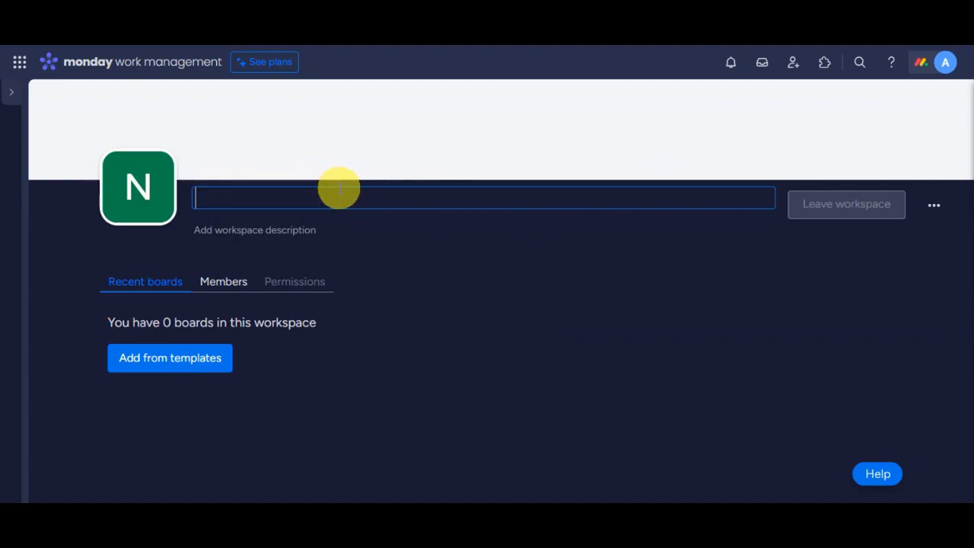
{"action": "type", "text": "Social Media"}
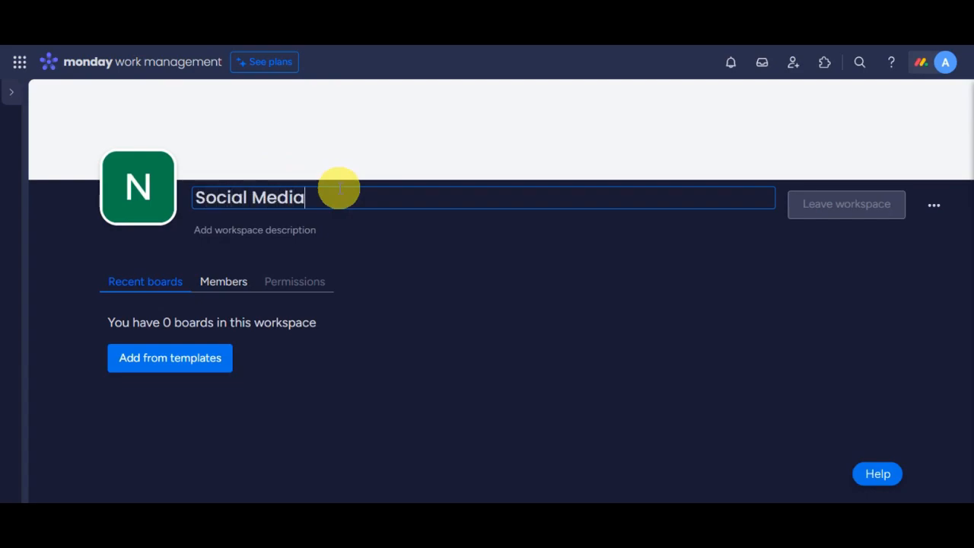
{"action": "left_click", "coordinate": [510, 277]}
{"action": "left_click", "coordinate": [934, 206]}
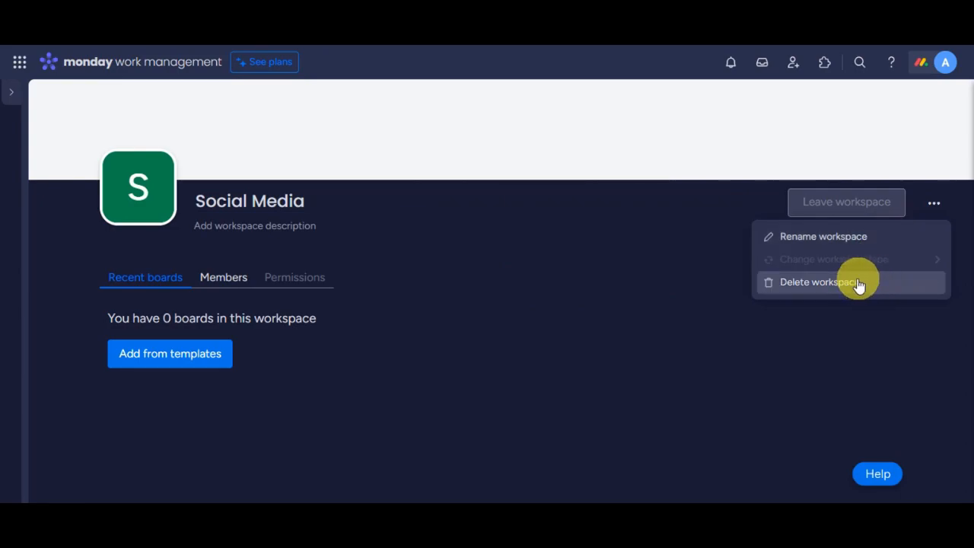
{"action": "left_click", "coordinate": [479, 259]}
Add the description "This is for Social Media" to the Social Media workspace
{"action": "left_click", "coordinate": [450, 226]}
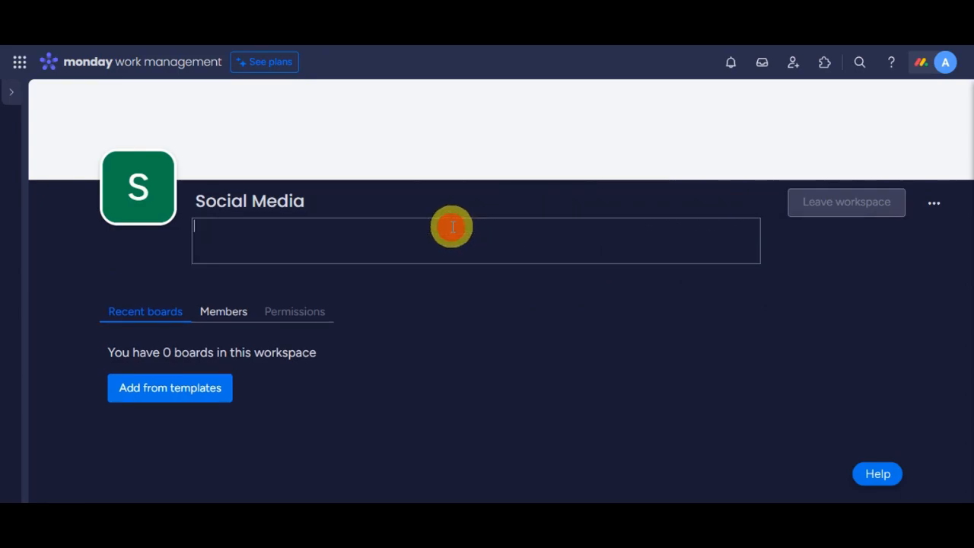
{"action": "type", "text": "This is for my"}
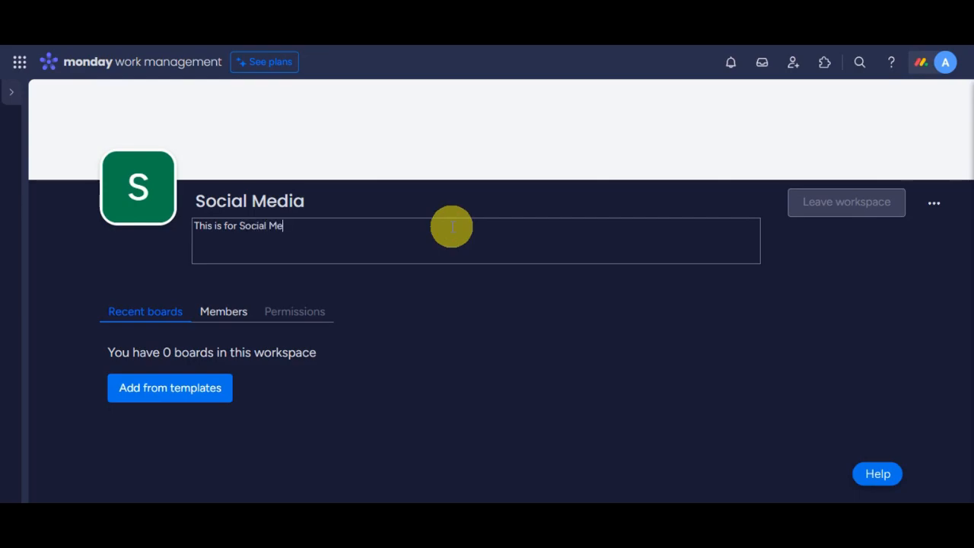
{"action": "left_click", "coordinate": [228, 312]}
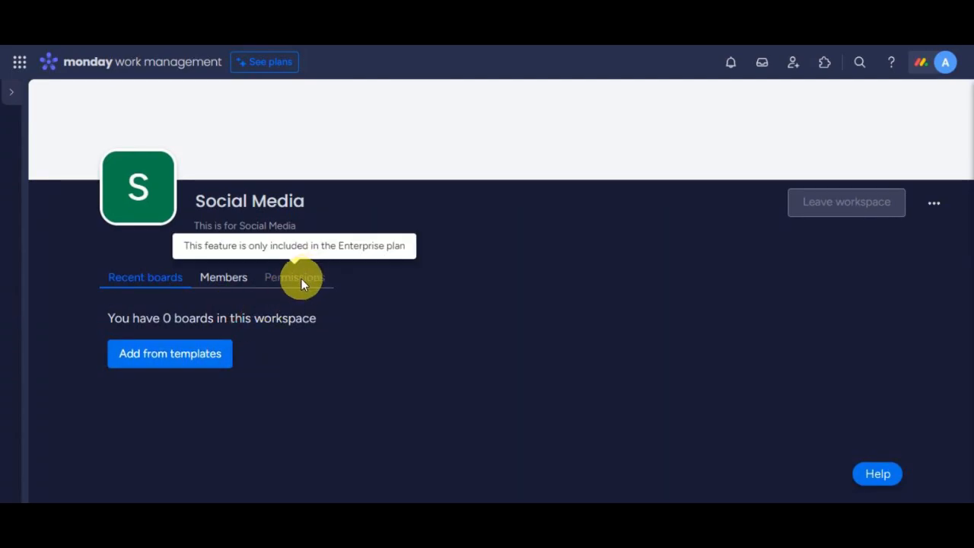
Search the template center for "social media" and open the details of the Social media planner template
{"action": "left_click", "coordinate": [141, 353]}
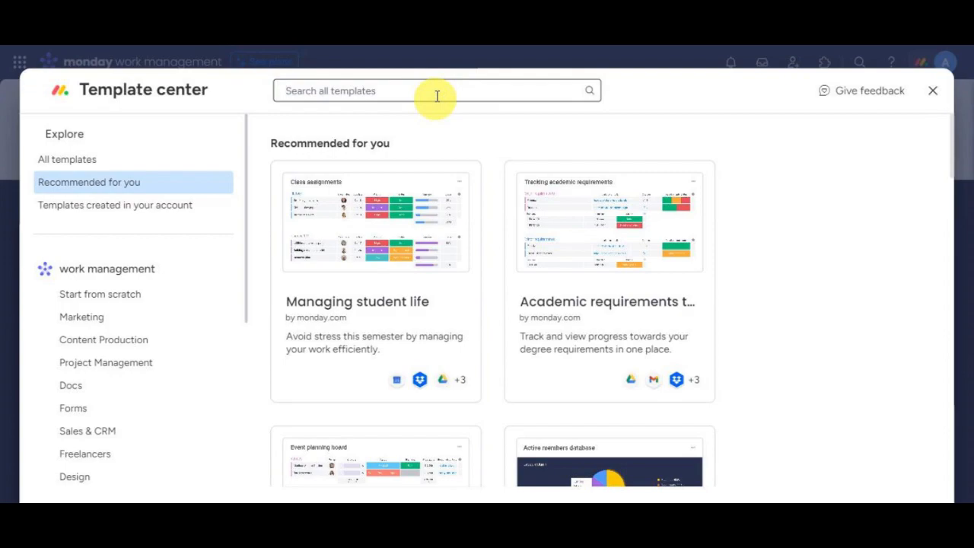
{"action": "left_click", "coordinate": [427, 92]}
{"action": "type", "text": "social"}
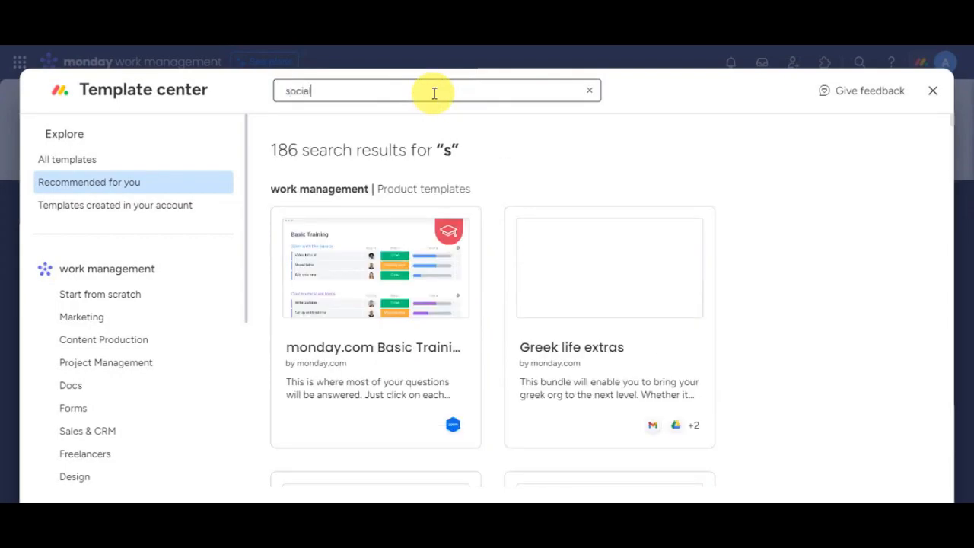
{"action": "type", "text": " media"}
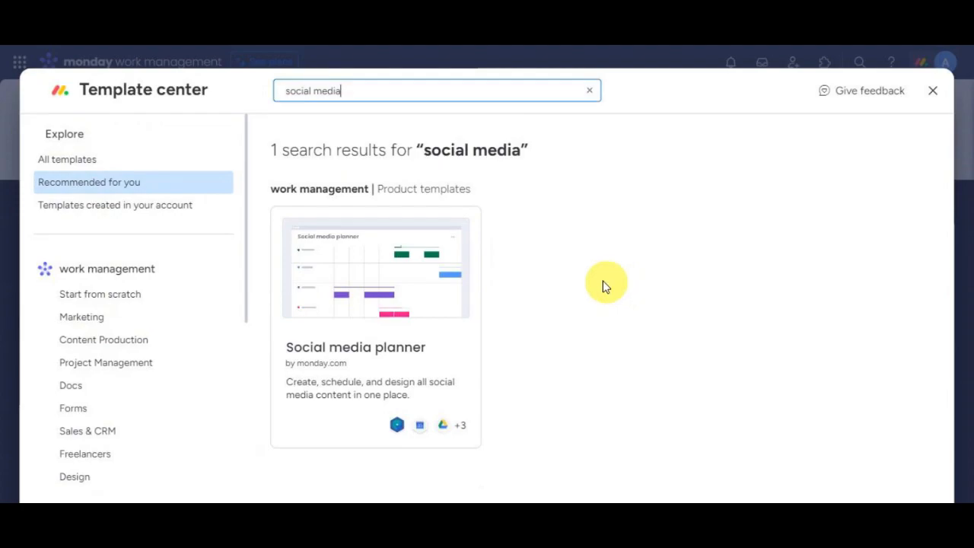
{"action": "left_click", "coordinate": [424, 301]}
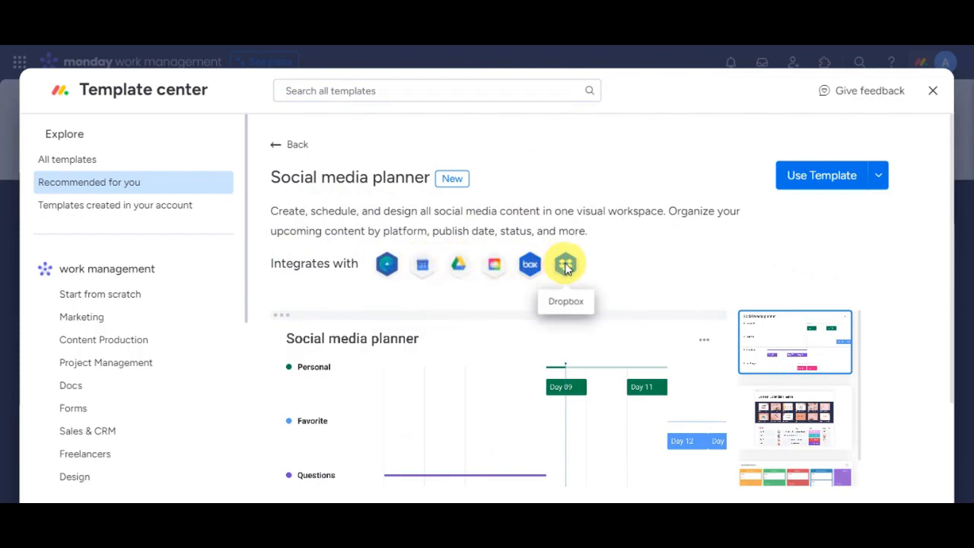
Preview the Social media planner template's details and add the template to the Social Media workspace
{"action": "scroll", "coordinate": [922, 278], "scroll_direction": "down", "scroll_amount": 2}
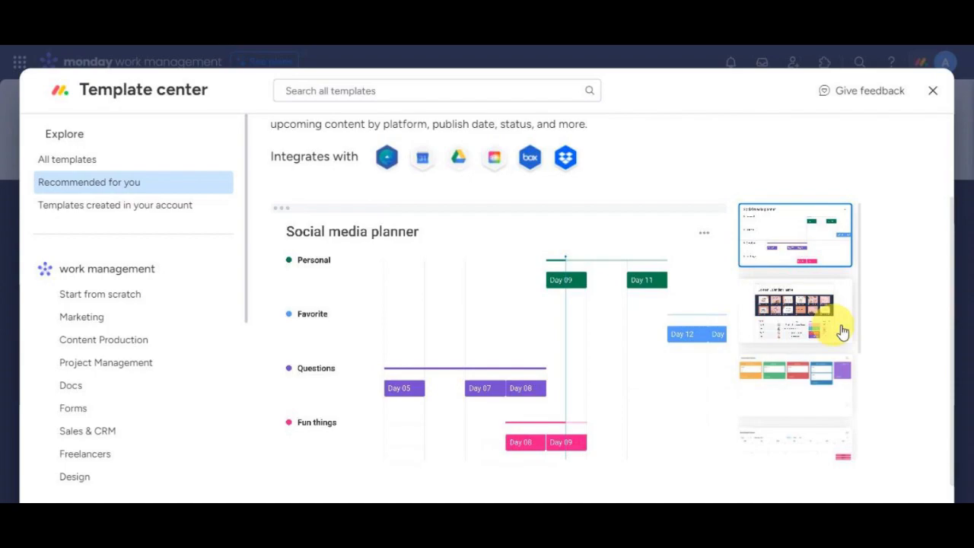
{"action": "scroll", "coordinate": [860, 319], "scroll_direction": "up", "scroll_amount": 3}
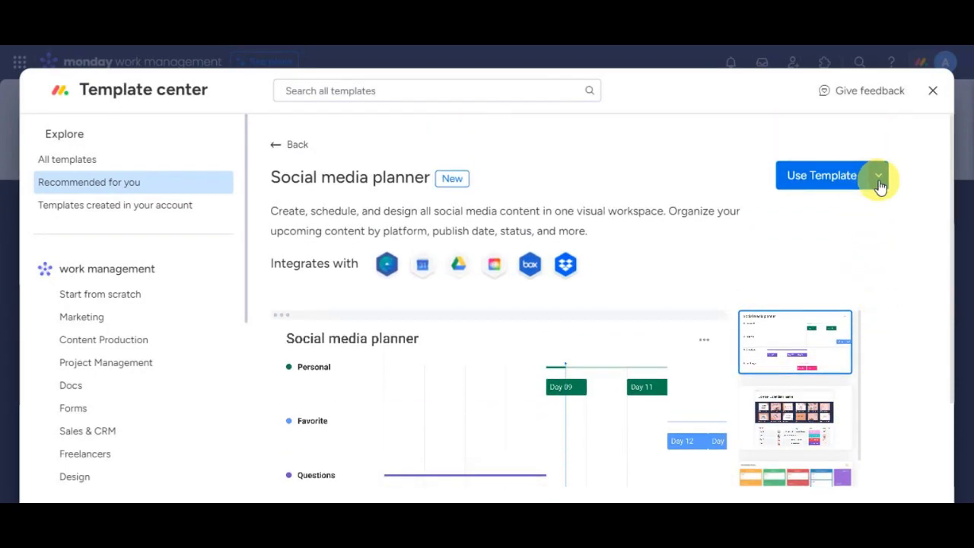
{"action": "left_click", "coordinate": [879, 185]}
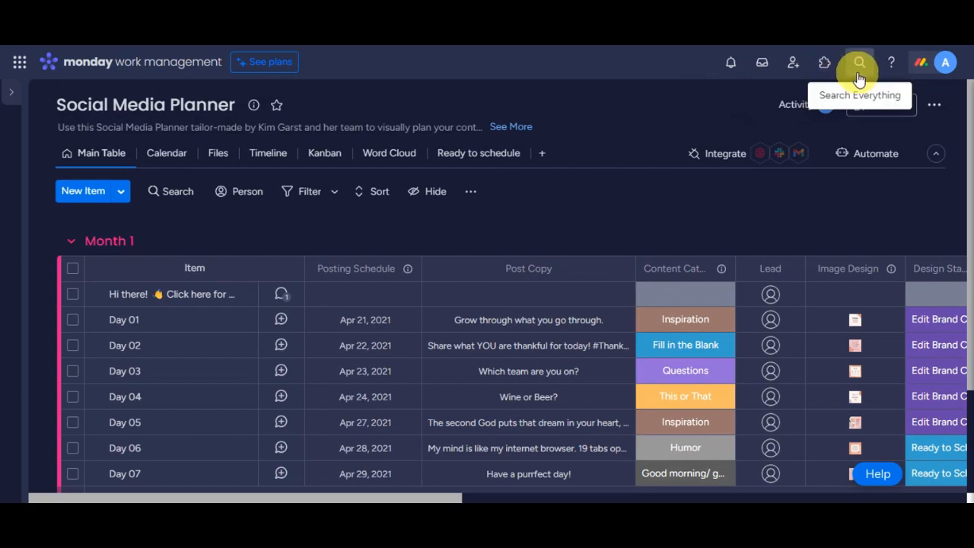
{"action": "left_click", "coordinate": [945, 64]}
{"action": "left_click", "coordinate": [946, 70]}
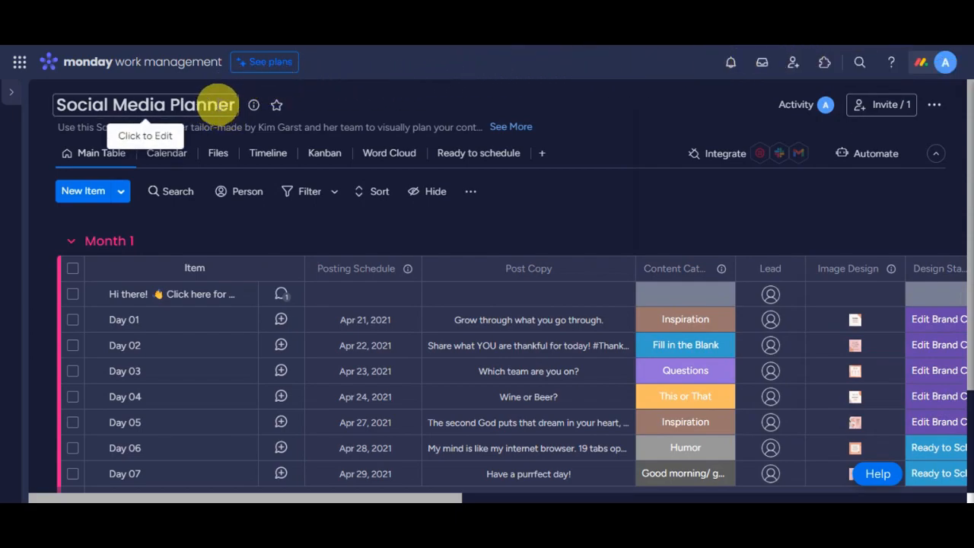
{"action": "left_click", "coordinate": [229, 107]}
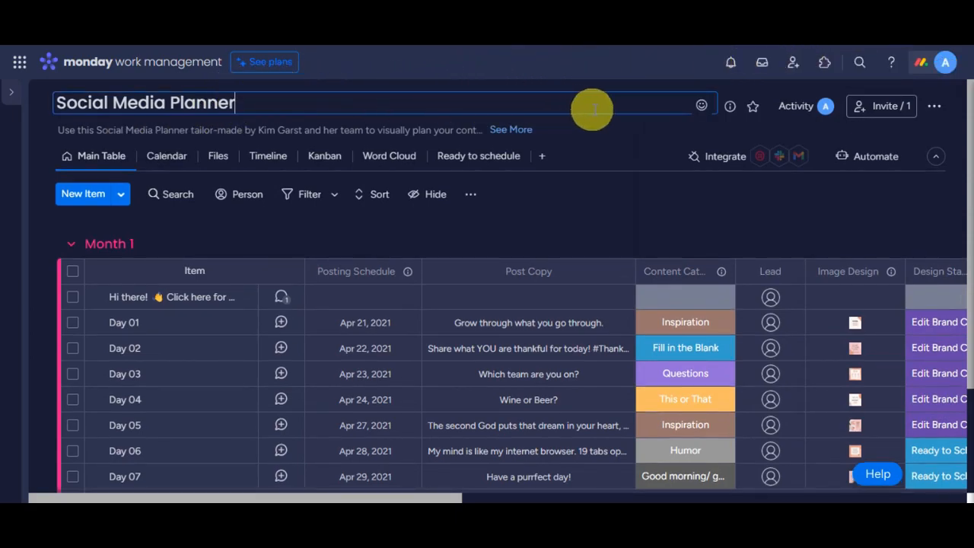
{"action": "left_click", "coordinate": [44, 127]}
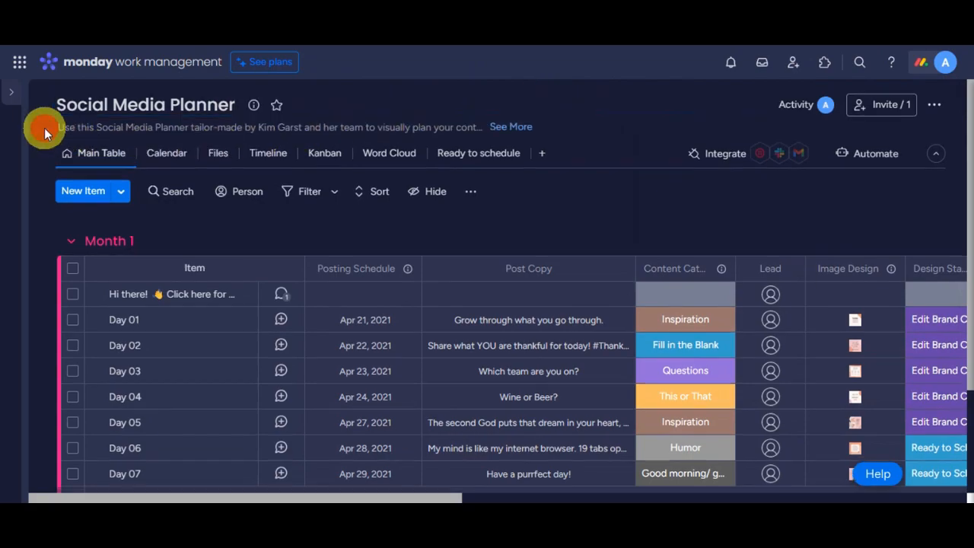
View the Social Media Planner board's full description and board info, and close them
{"action": "left_click", "coordinate": [508, 126]}
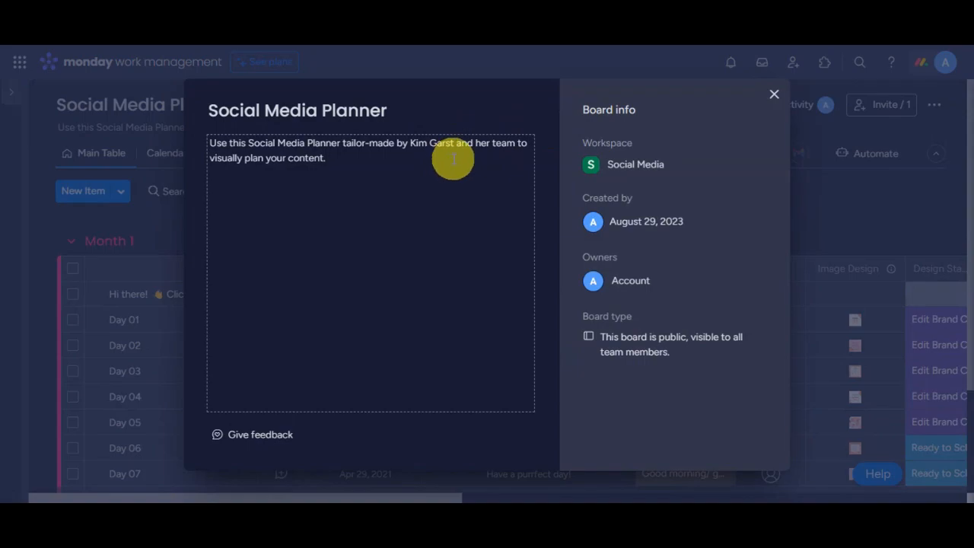
{"action": "left_click", "coordinate": [774, 94]}
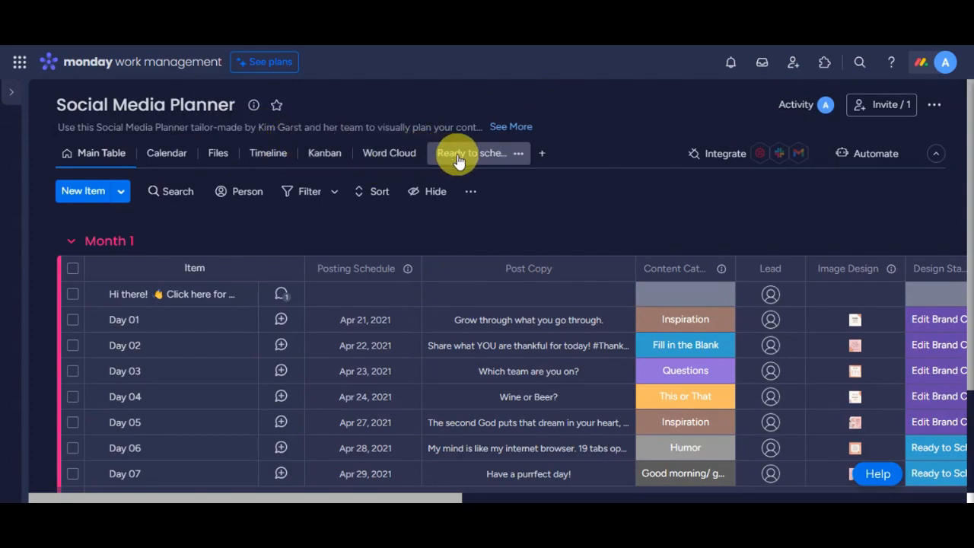
{"action": "left_click", "coordinate": [703, 156]}
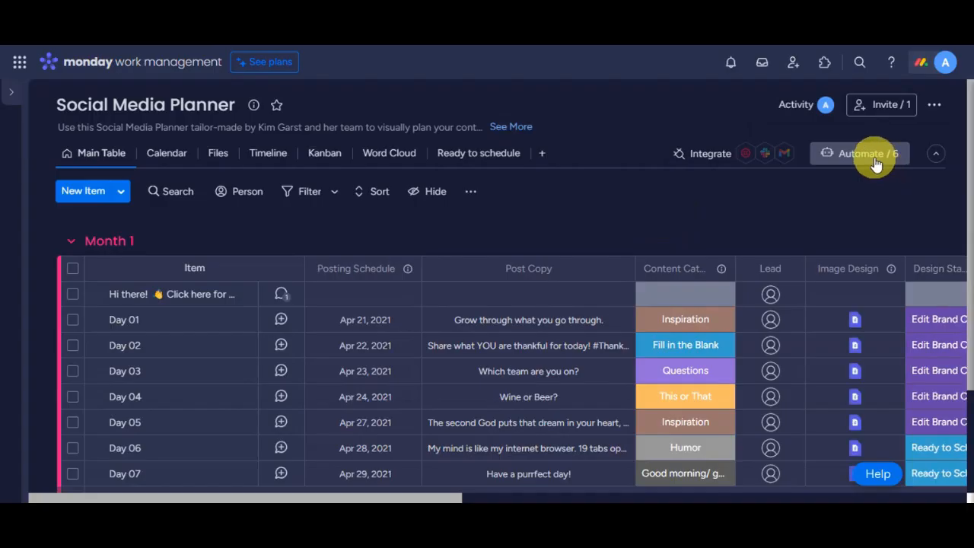
{"action": "left_click", "coordinate": [875, 160]}
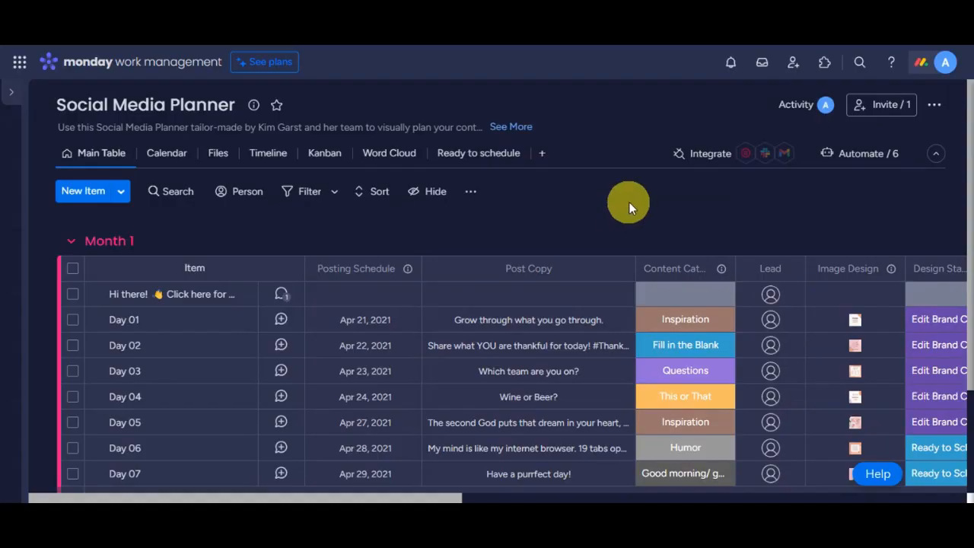
{"action": "scroll", "coordinate": [630, 201], "scroll_direction": "down", "scroll_amount": 1}
{"action": "scroll", "coordinate": [633, 200], "scroll_direction": "up", "scroll_amount": 1}
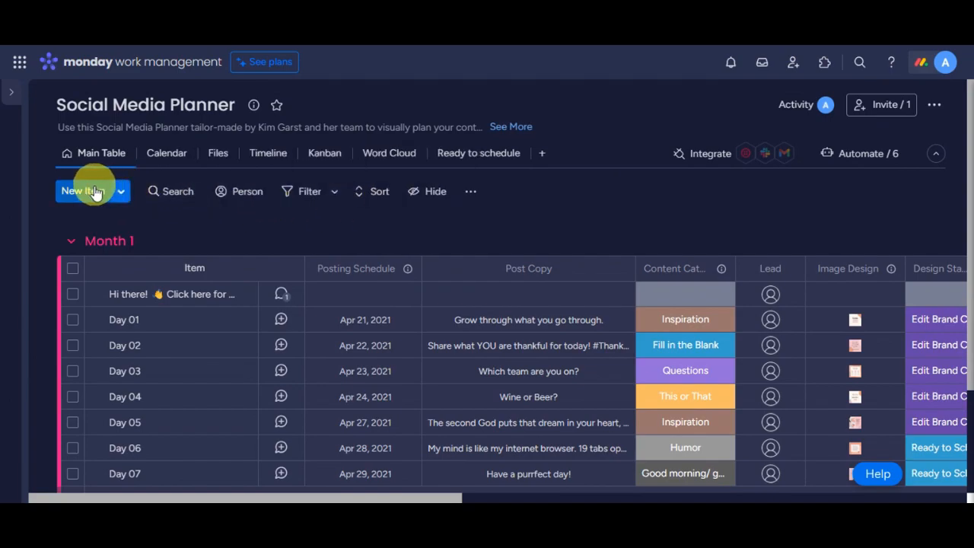
Add a new item with the default name to the Month 1 group
{"action": "left_click", "coordinate": [124, 194]}
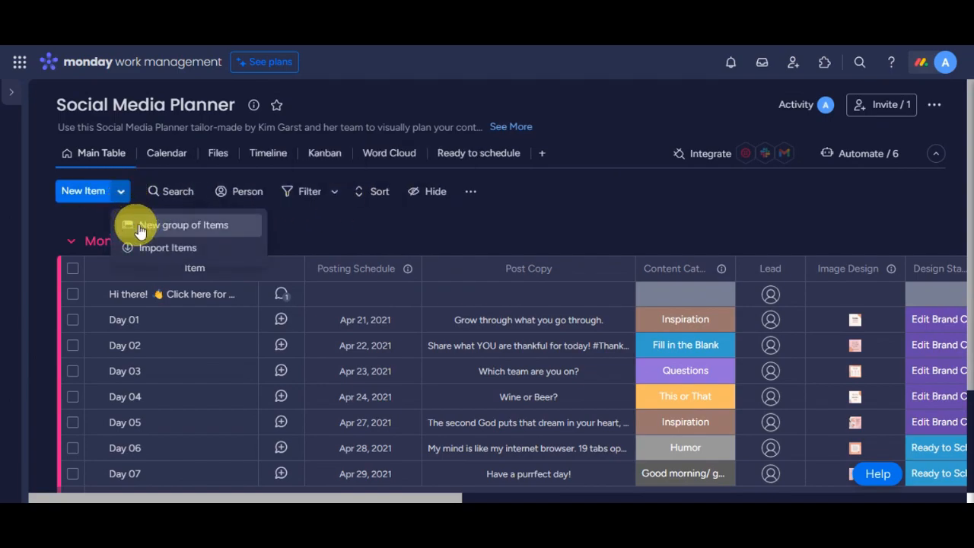
{"action": "left_click", "coordinate": [99, 199]}
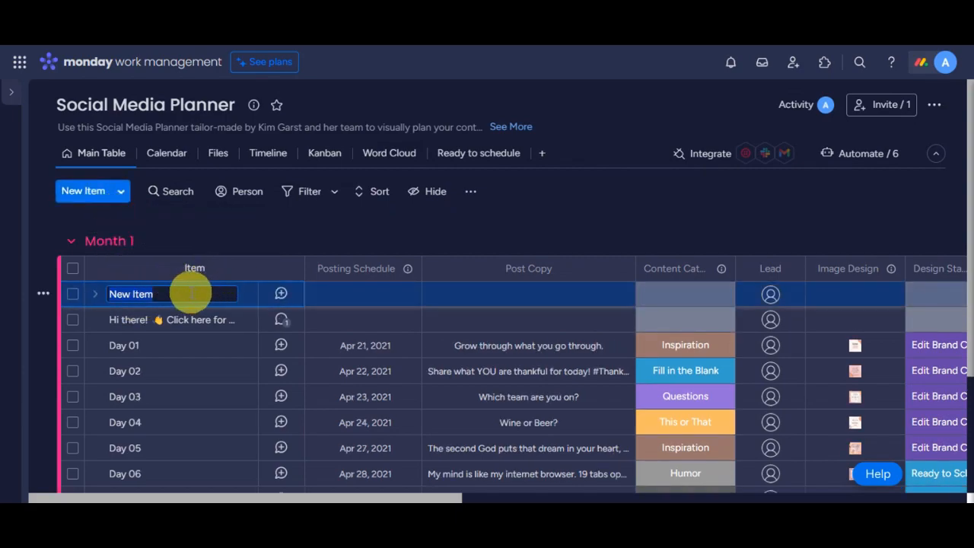
{"action": "left_click", "coordinate": [306, 237]}
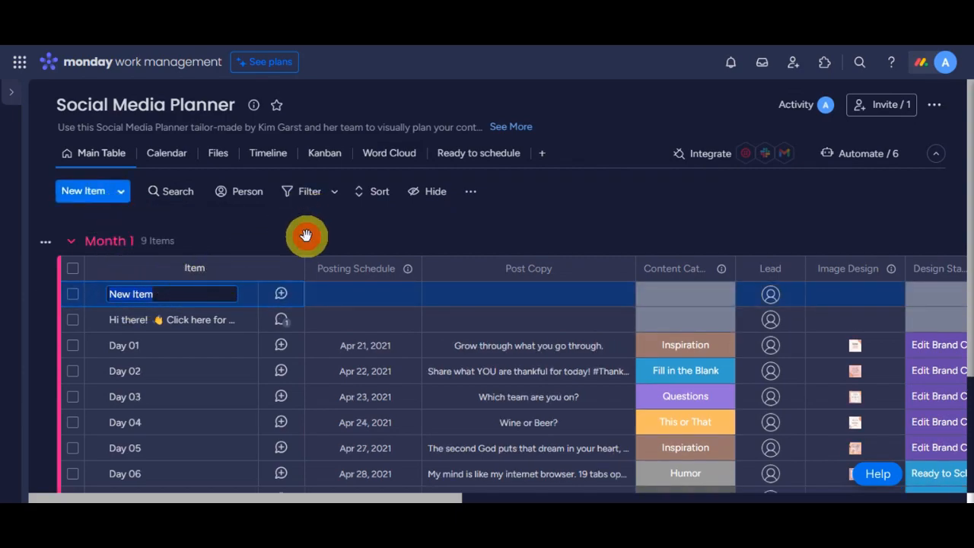
Search the board for "new item" and clear the search
{"action": "left_click", "coordinate": [174, 191]}
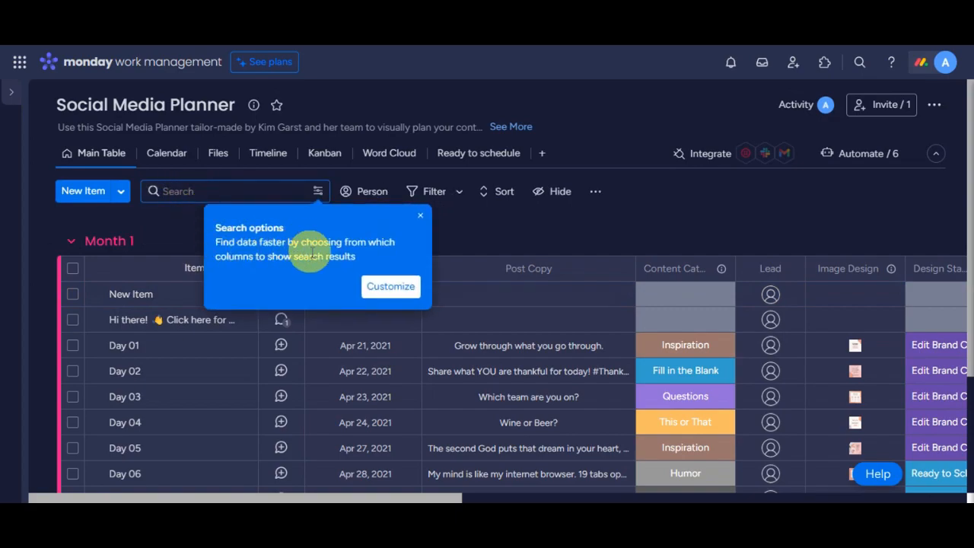
{"action": "left_click", "coordinate": [228, 195]}
{"action": "type", "text": "new item"}
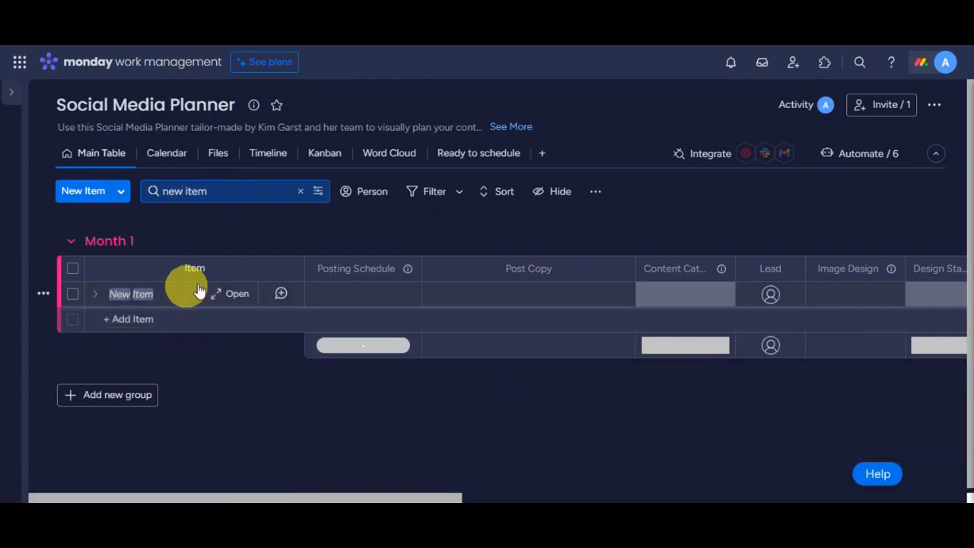
{"action": "left_click", "coordinate": [246, 240]}
{"action": "left_click", "coordinate": [300, 191]}
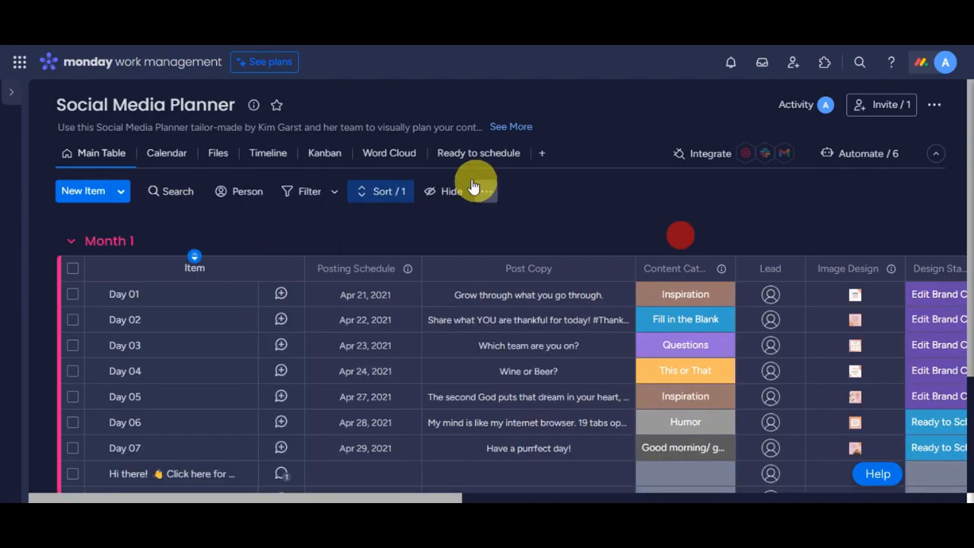
Try hiding all columns and the Posting Schedule column alone, restoring every column to the table
{"action": "left_click", "coordinate": [444, 200]}
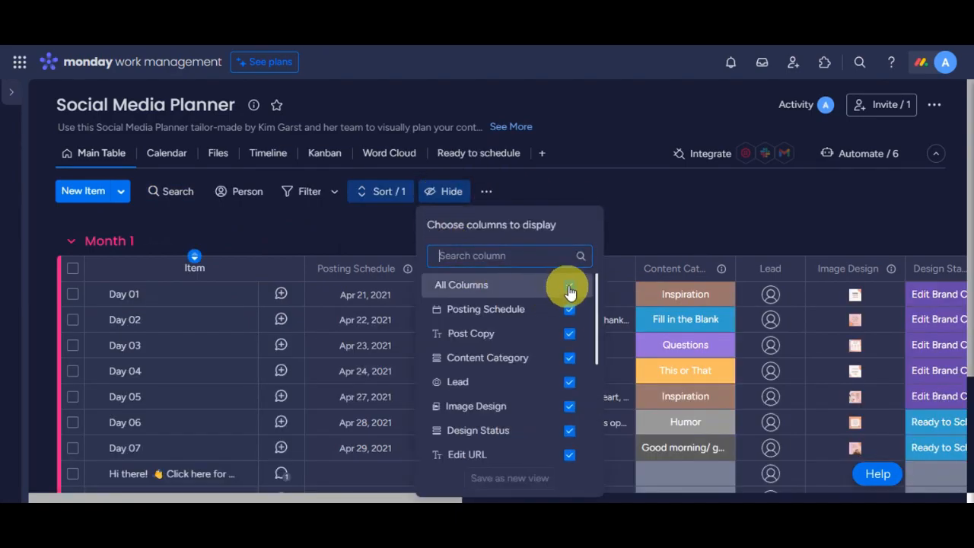
{"action": "left_click", "coordinate": [570, 288]}
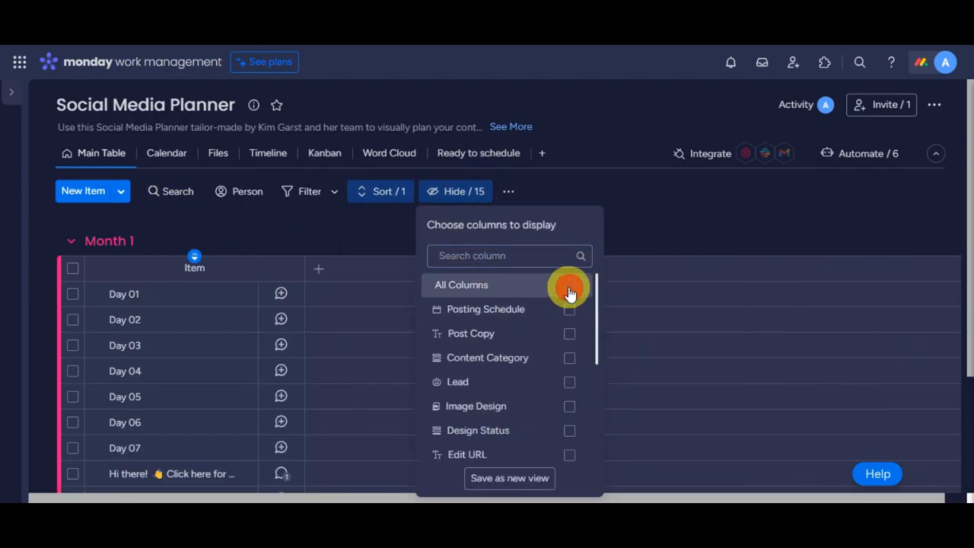
{"action": "left_click", "coordinate": [570, 288]}
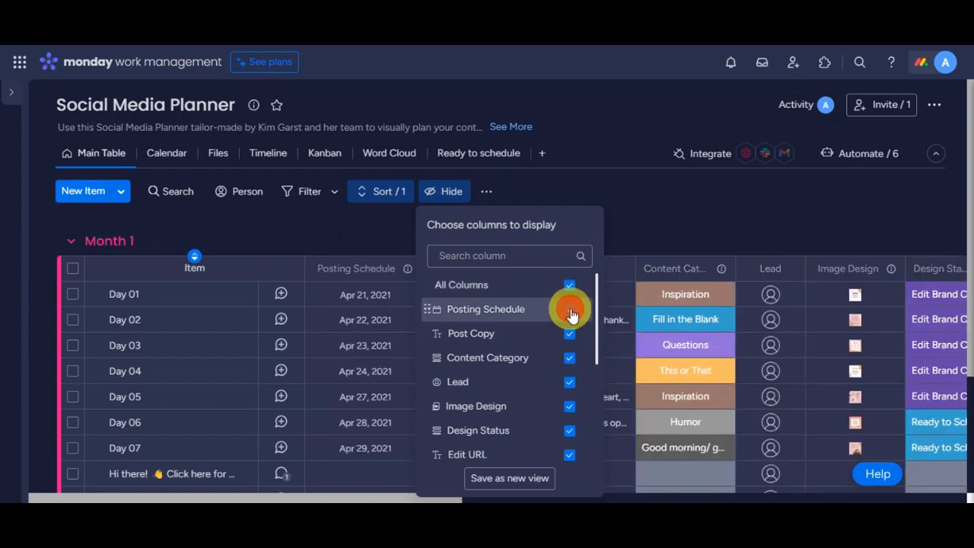
{"action": "left_click", "coordinate": [570, 309]}
{"action": "left_click", "coordinate": [572, 311]}
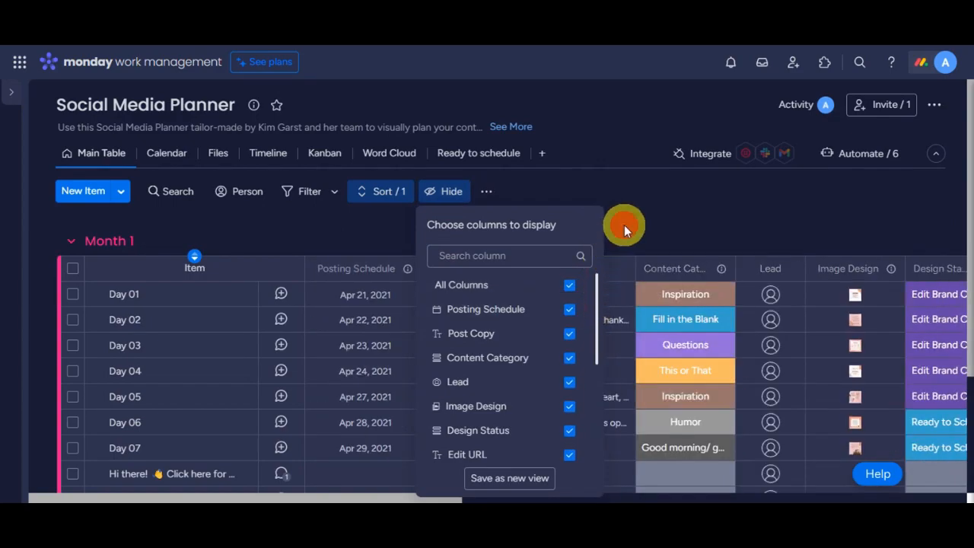
{"action": "left_click", "coordinate": [624, 224]}
Look through the table's additional display options, including item default values, and close them
{"action": "left_click", "coordinate": [488, 194]}
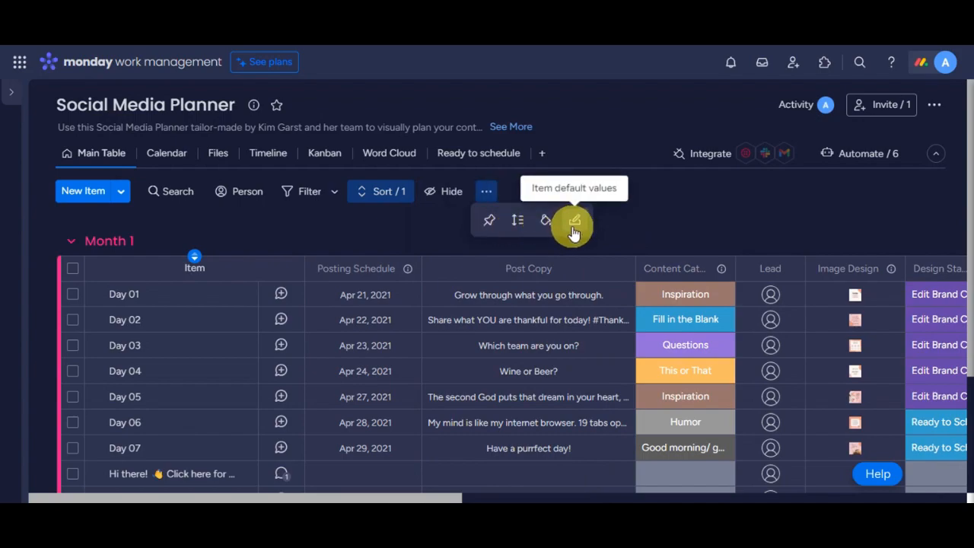
{"action": "left_click", "coordinate": [634, 232]}
Clear the sorting applied to the Item column
{"action": "scroll", "coordinate": [634, 228], "scroll_direction": "down", "scroll_amount": 2}
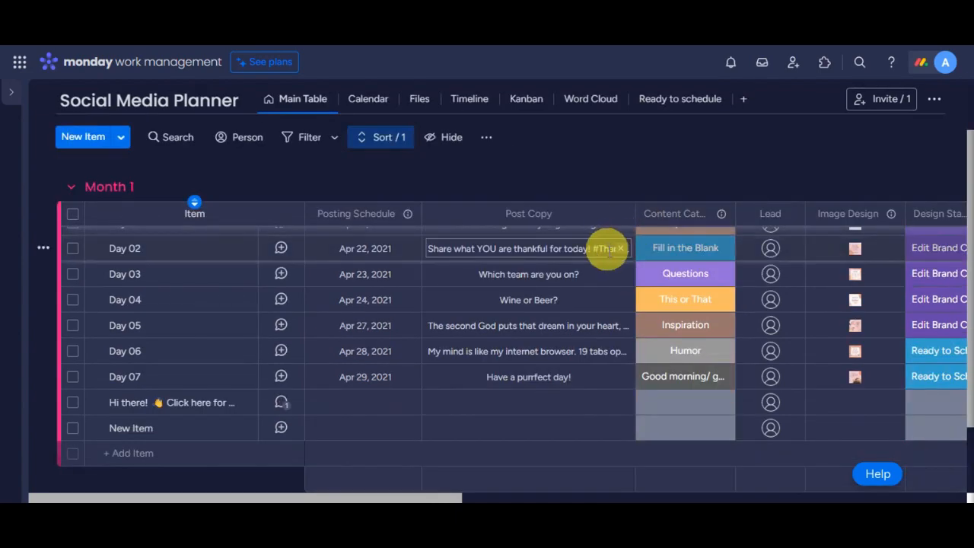
{"action": "scroll", "coordinate": [228, 309], "scroll_direction": "up", "scroll_amount": 2}
{"action": "mouse_move", "coordinate": [189, 261]}
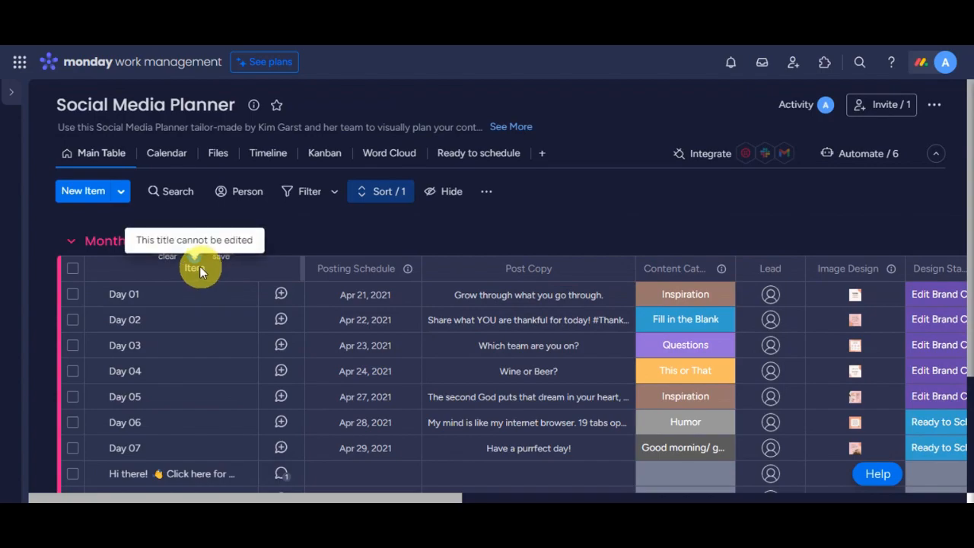
{"action": "left_click", "coordinate": [203, 272]}
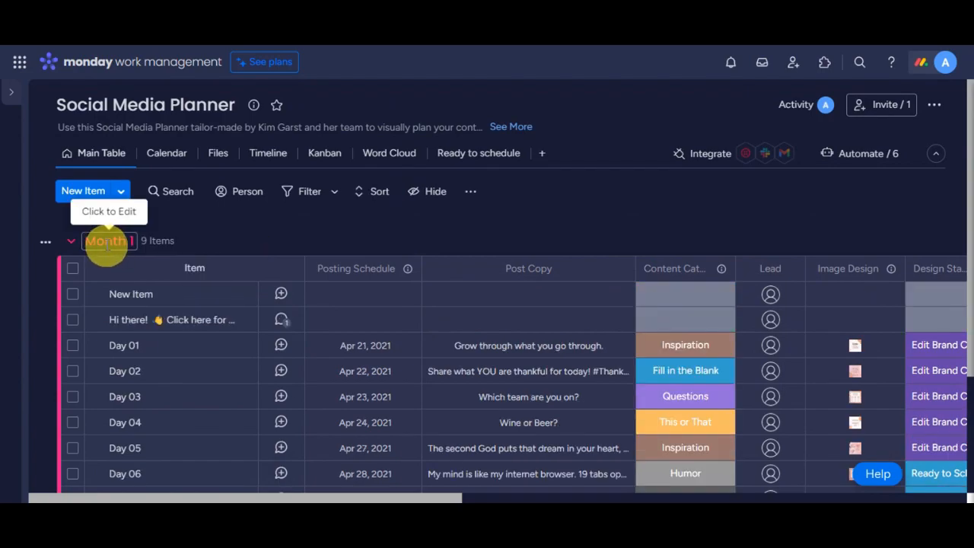
Rename the Month 1 group as "Days"
{"action": "left_click", "coordinate": [103, 240]}
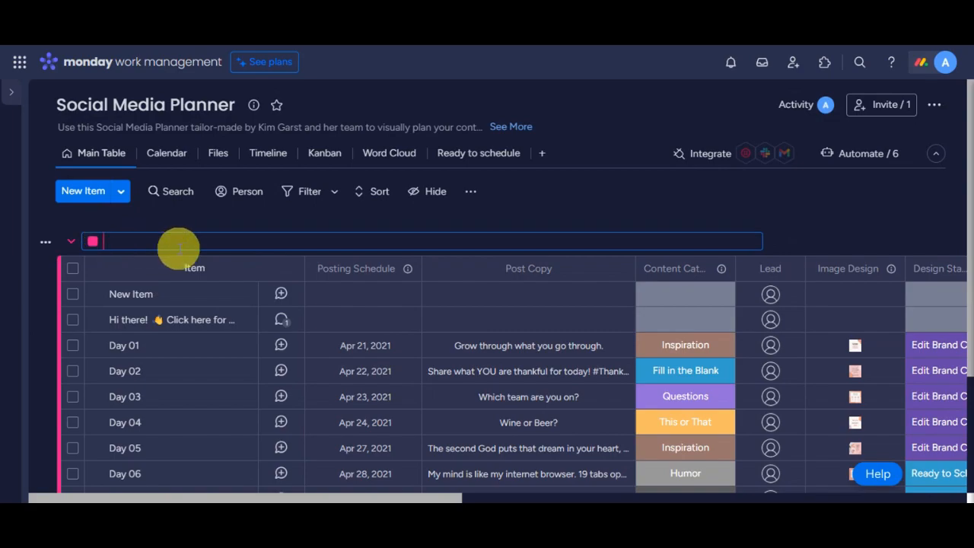
{"action": "left_click", "coordinate": [134, 206]}
{"action": "scroll", "coordinate": [169, 251], "scroll_direction": "down", "scroll_amount": 2}
{"action": "scroll", "coordinate": [170, 268], "scroll_direction": "up", "scroll_amount": 1}
{"action": "scroll", "coordinate": [171, 272], "scroll_direction": "up", "scroll_amount": 2}
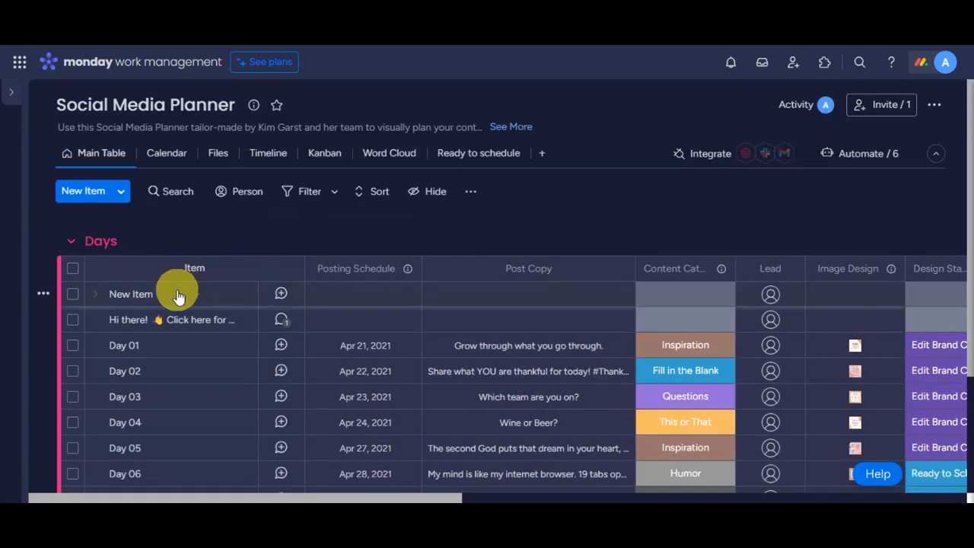
Delete the item named New Item from the Days group and confirm the deletion
{"action": "right_click", "coordinate": [175, 295]}
{"action": "scroll", "coordinate": [174, 293], "scroll_direction": "down", "scroll_amount": 2}
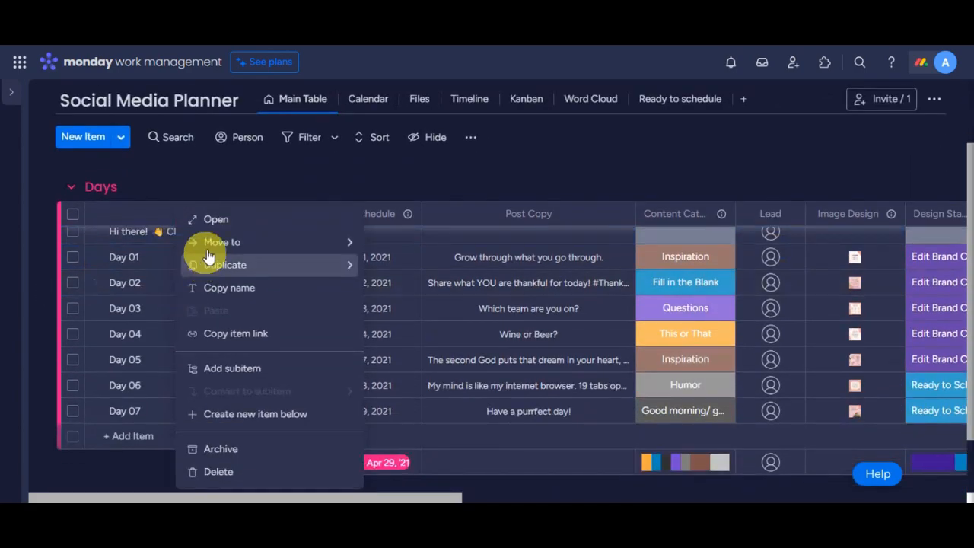
{"action": "mouse_move", "coordinate": [207, 268]}
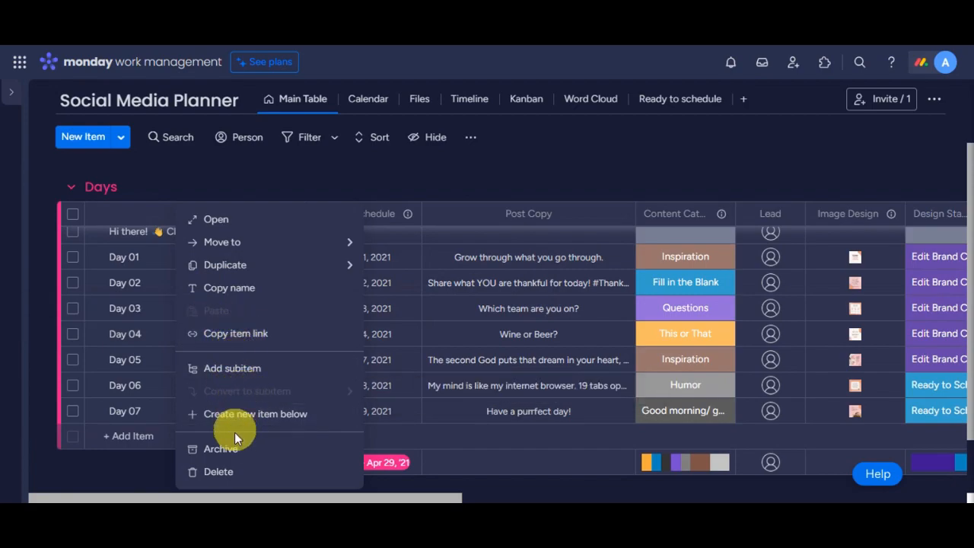
{"action": "left_click", "coordinate": [223, 472]}
{"action": "left_click", "coordinate": [646, 316]}
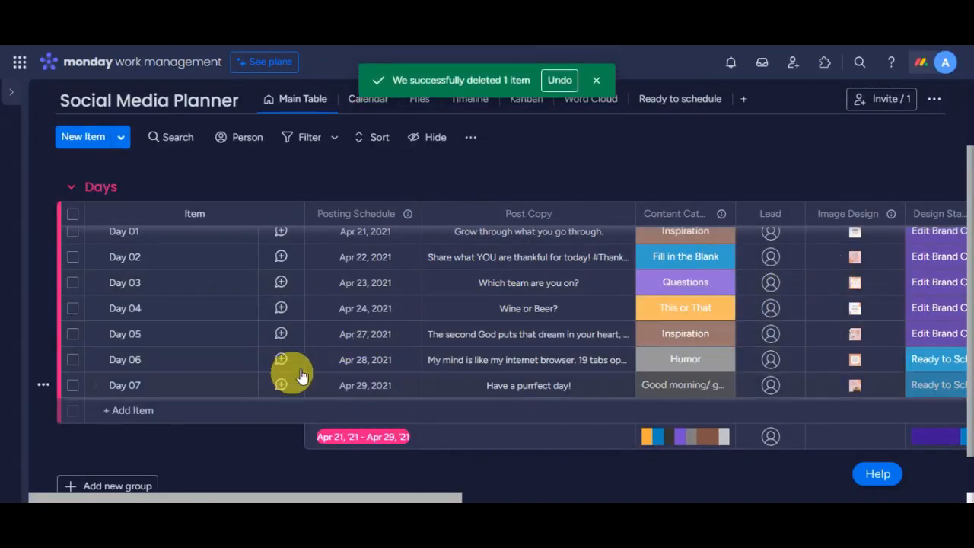
Examine the options available for the Posting Schedule column, and view the social platforms' posting status columns
{"action": "scroll", "coordinate": [404, 319], "scroll_direction": "up", "scroll_amount": 2}
{"action": "scroll", "coordinate": [412, 338], "scroll_direction": "down", "scroll_amount": 1}
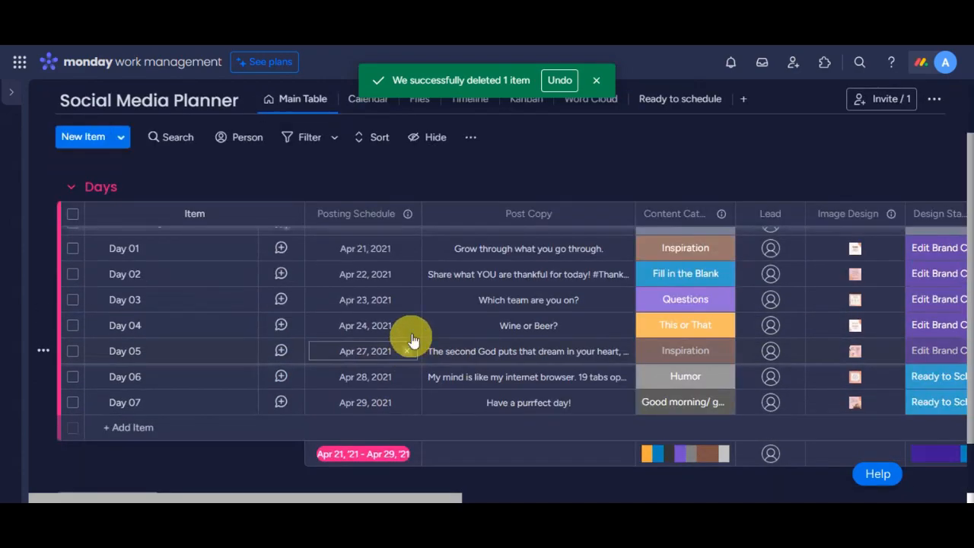
{"action": "left_click", "coordinate": [407, 215]}
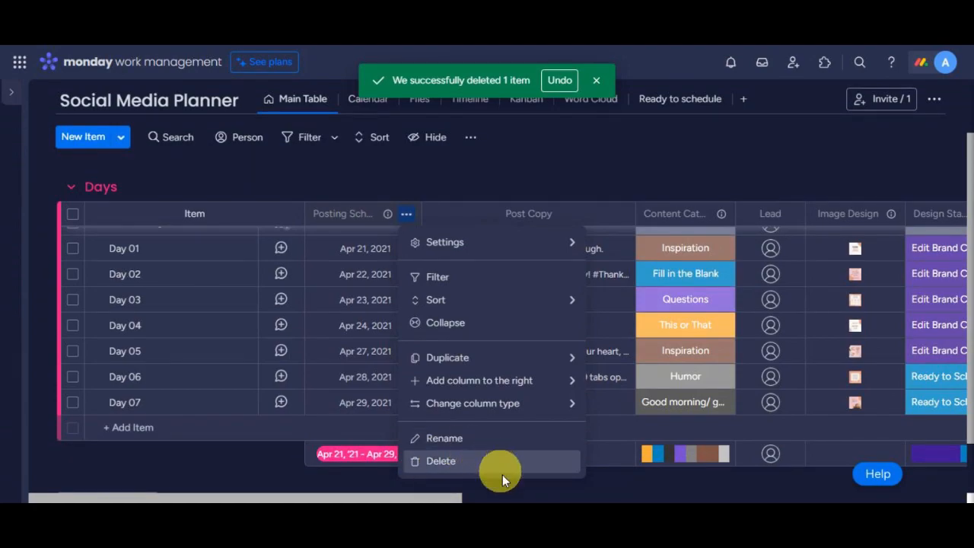
{"action": "left_click", "coordinate": [601, 495]}
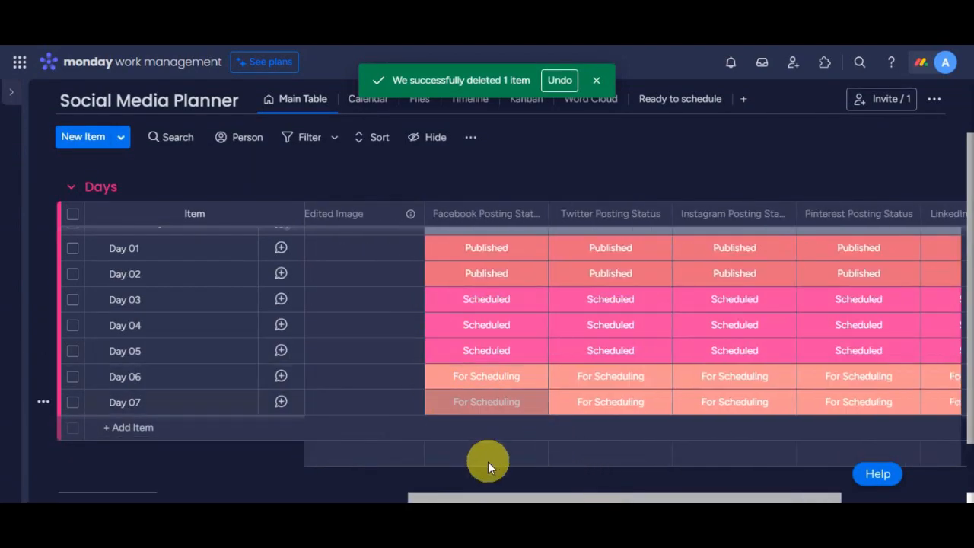
Add a new group below the Days group and name it "Months"
{"action": "scroll", "coordinate": [342, 399], "scroll_direction": "down", "scroll_amount": 2}
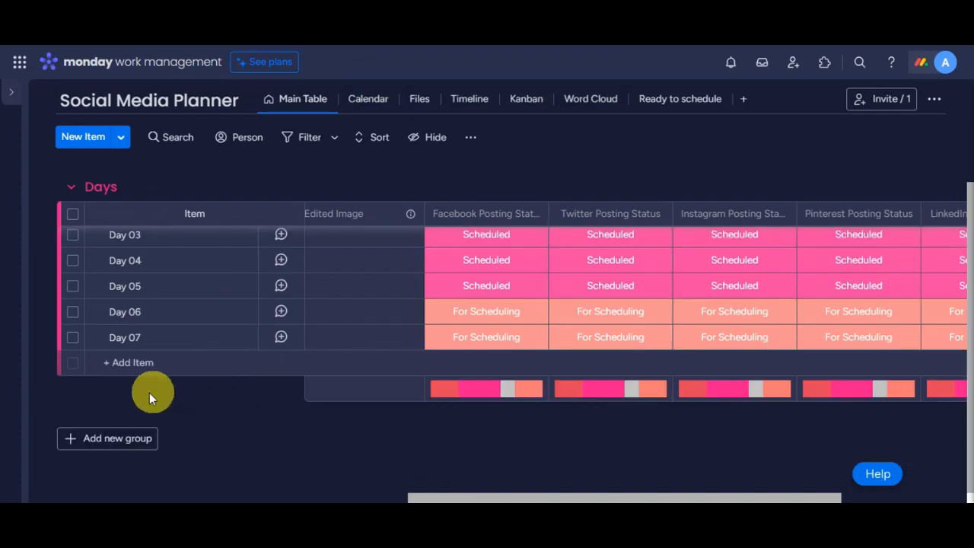
{"action": "left_click", "coordinate": [109, 440]}
{"action": "scroll", "coordinate": [195, 387], "scroll_direction": "down", "scroll_amount": 2}
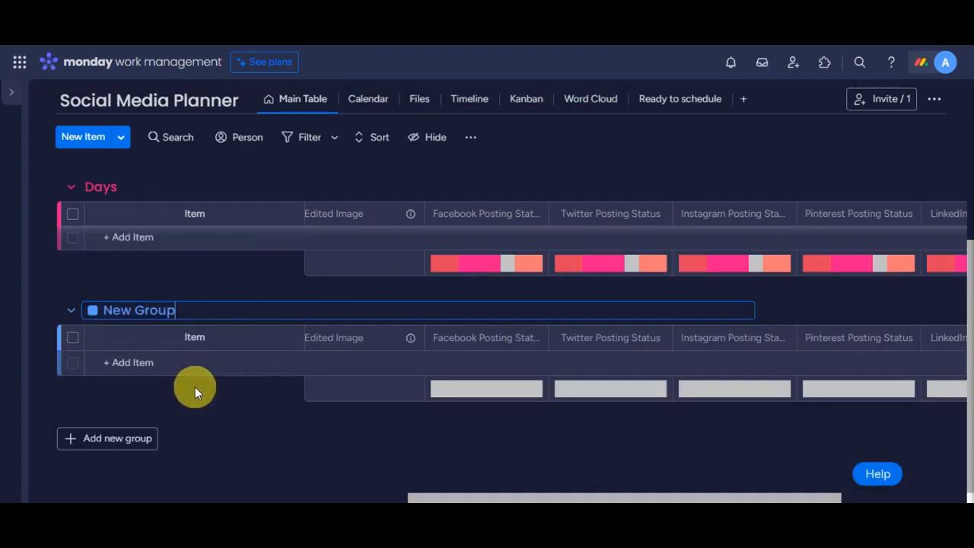
{"action": "left_click", "coordinate": [196, 310]}
{"action": "left_click_drag", "start_coordinate": [148, 301], "coordinate": [108, 305]}
{"action": "key", "text": "BackSpace"}
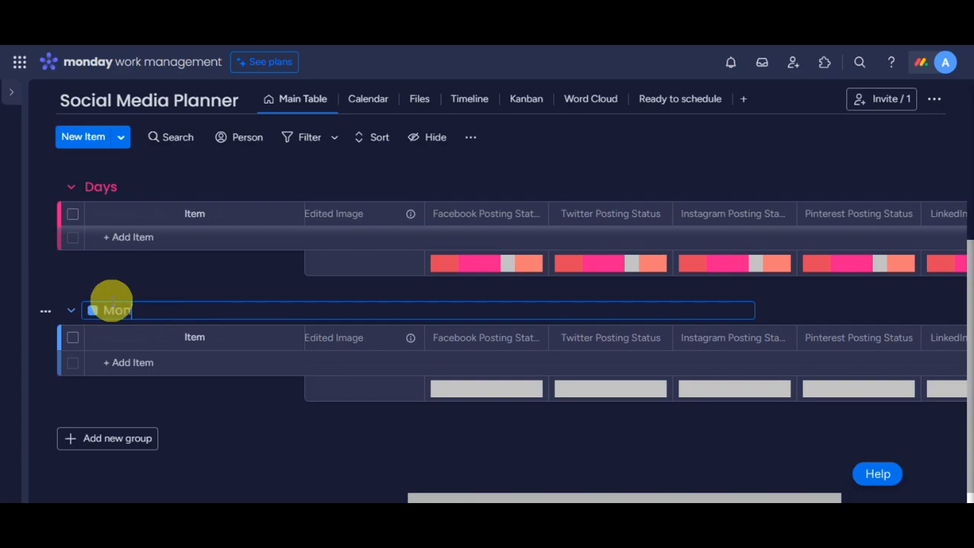
{"action": "type", "text": "Months"}
Add the items Month 1, Month 2 and Month 3 to the Months group
{"action": "left_click", "coordinate": [188, 363]}
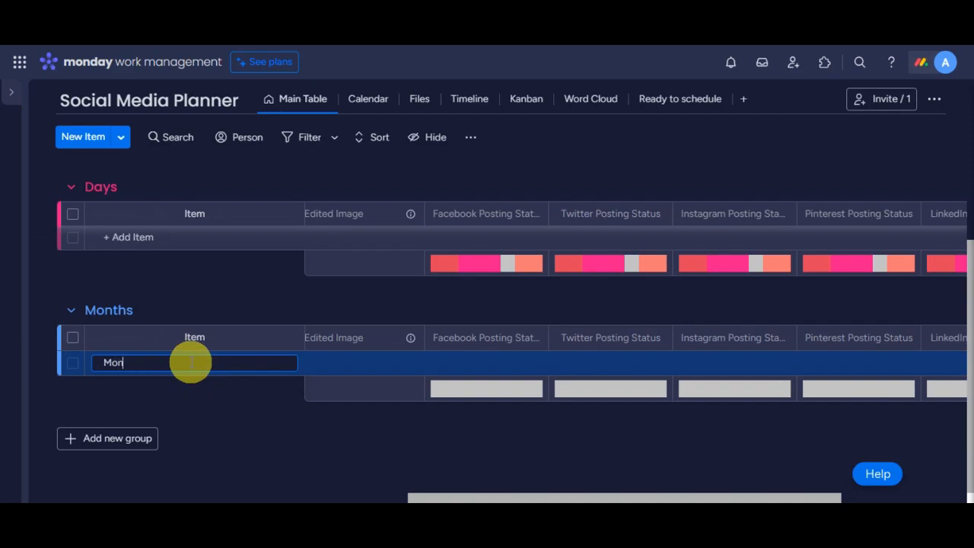
{"action": "type", "text": "Month 1"}
{"action": "key", "text": "Return"}
{"action": "type", "text": "Month 2"}
{"action": "key", "text": "Return"}
{"action": "type", "text": "Month"}
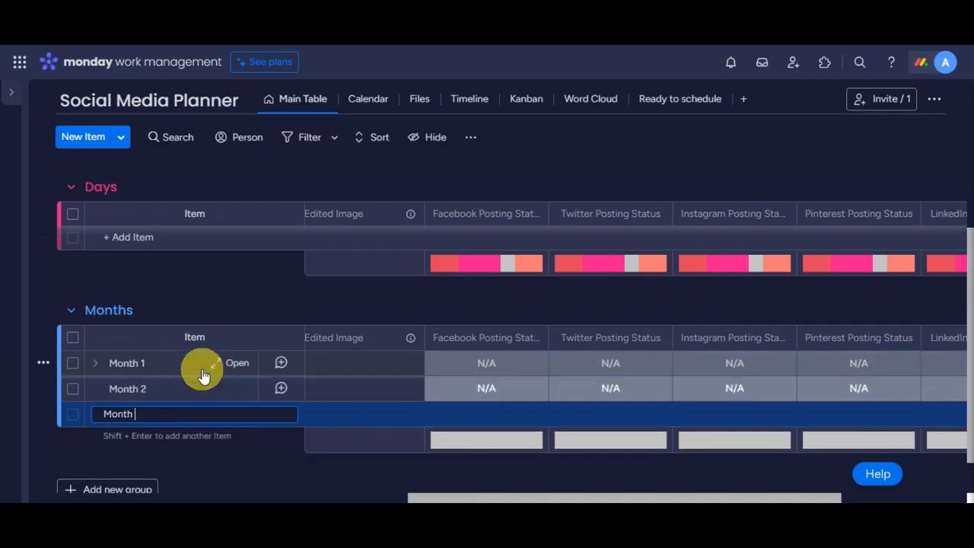
{"action": "type", "text": " 33"}
{"action": "key", "text": "Return"}
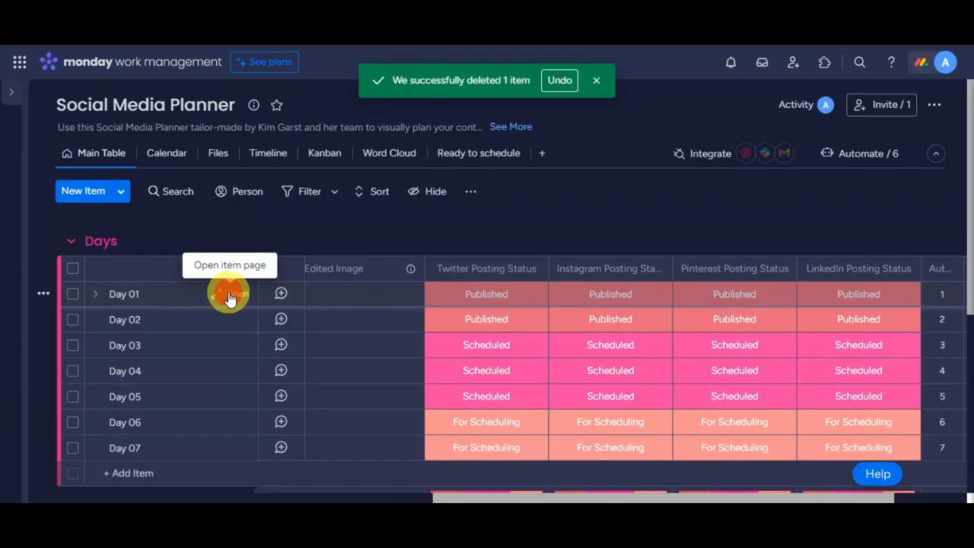
Post the update "write a facebook post" on the Day 01 item
{"action": "left_click", "coordinate": [229, 297]}
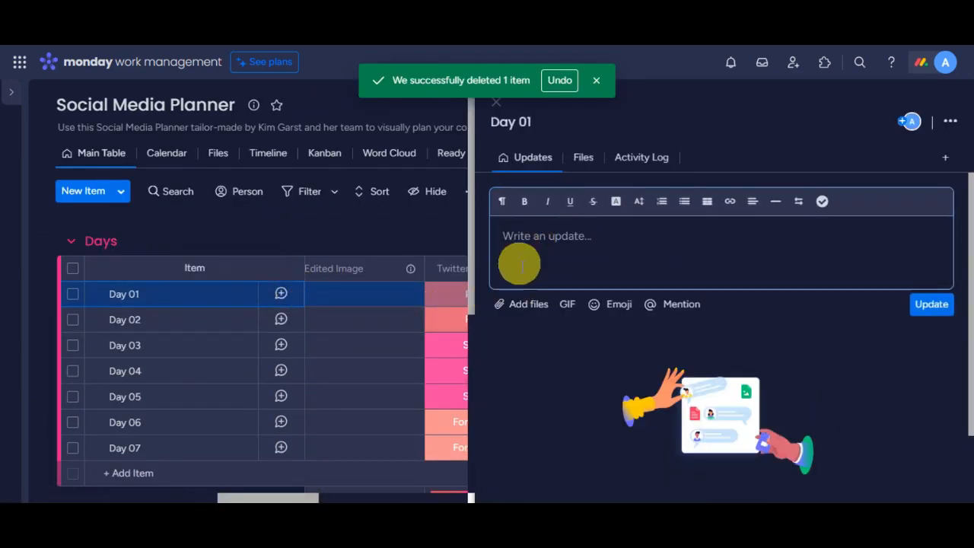
{"action": "left_click", "coordinate": [545, 242]}
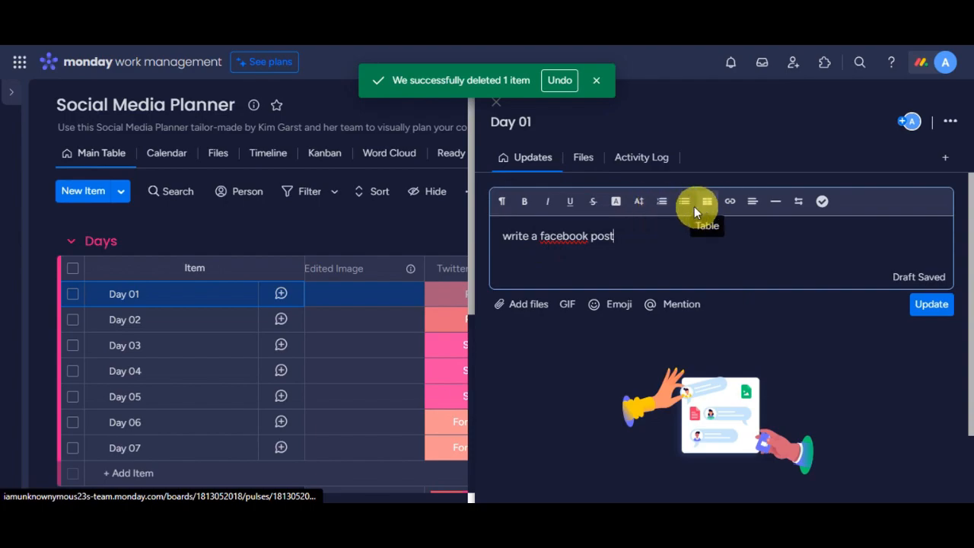
{"action": "key", "text": "ctrl+Return"}
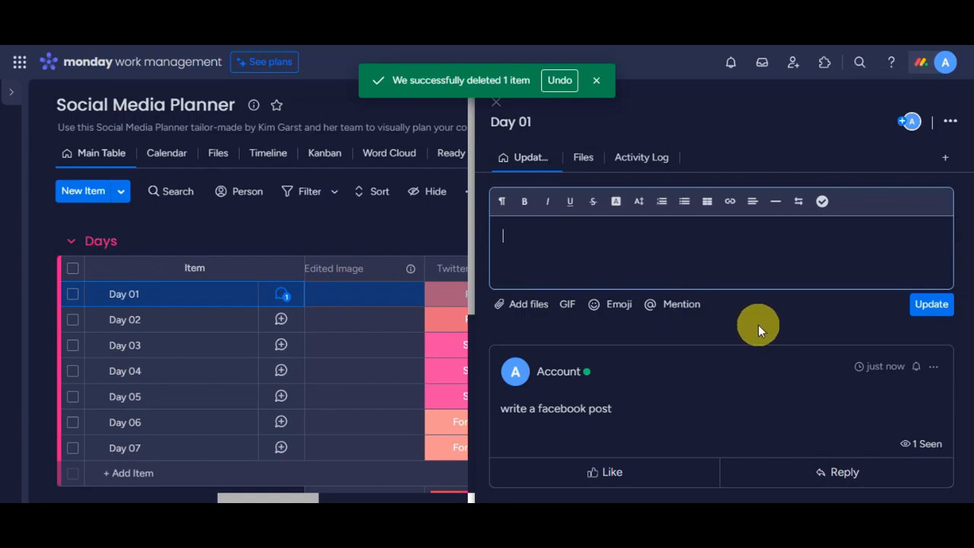
{"action": "left_click", "coordinate": [594, 467]}
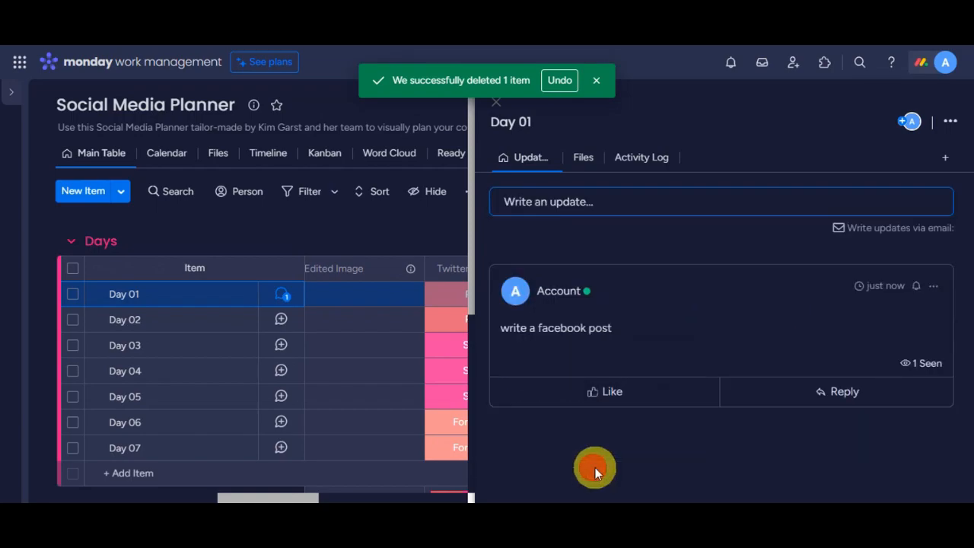
React to the Day 01 update with the green check mark emoji and reply "done" to it
{"action": "mouse_move", "coordinate": [604, 396]}
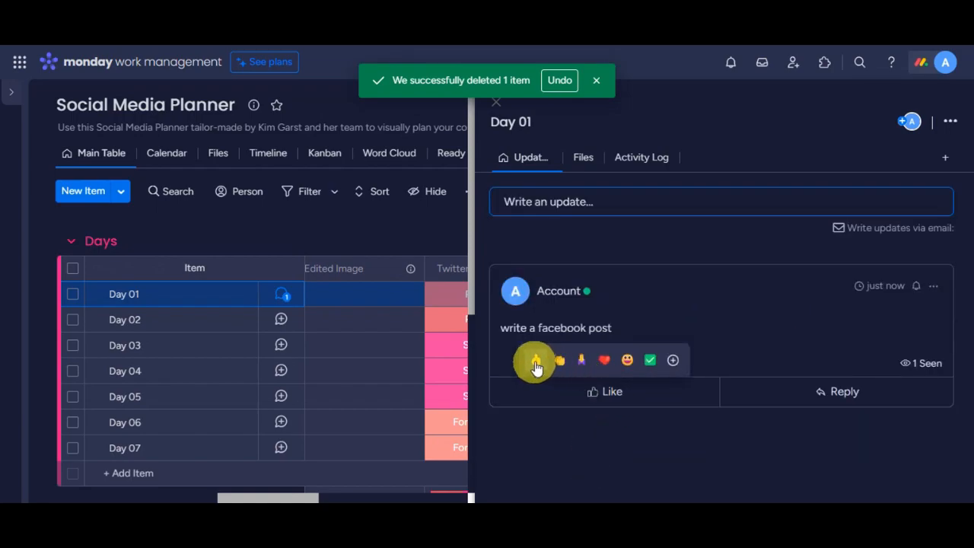
{"action": "left_click", "coordinate": [649, 360]}
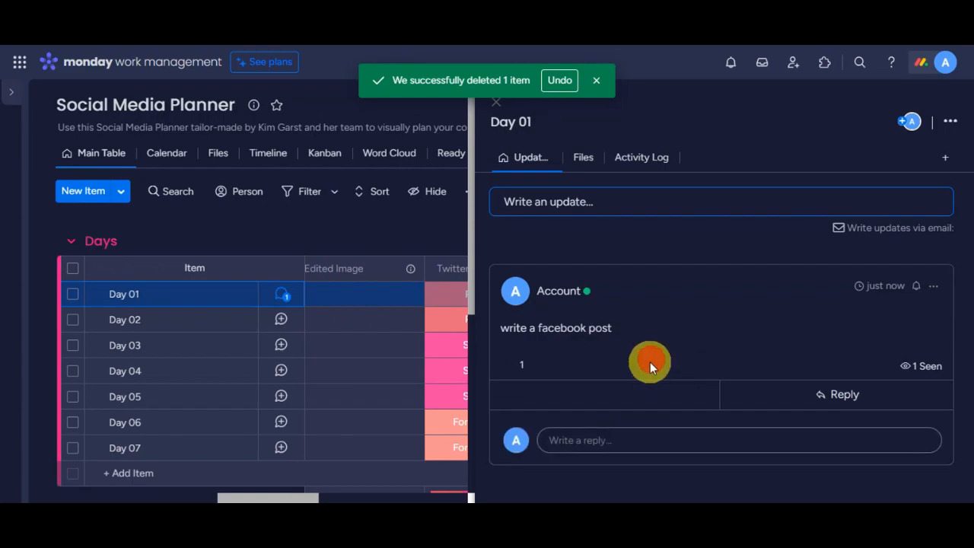
{"action": "left_click", "coordinate": [822, 396]}
{"action": "type", "text": "do"}
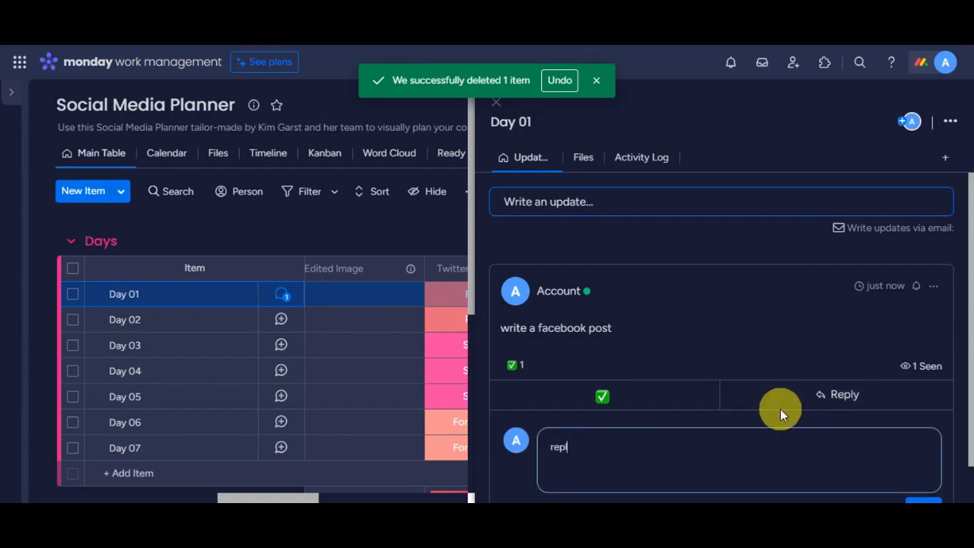
{"action": "type", "text": "ne"}
{"action": "key", "text": "Return"}
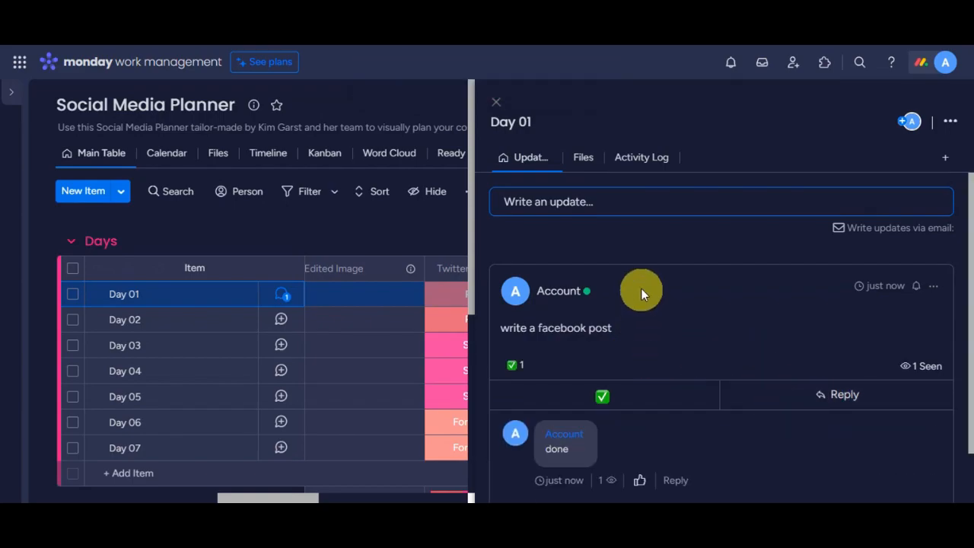
Examine the files and the activity log of the Day 01 item, and close the item's page
{"action": "left_click", "coordinate": [580, 169]}
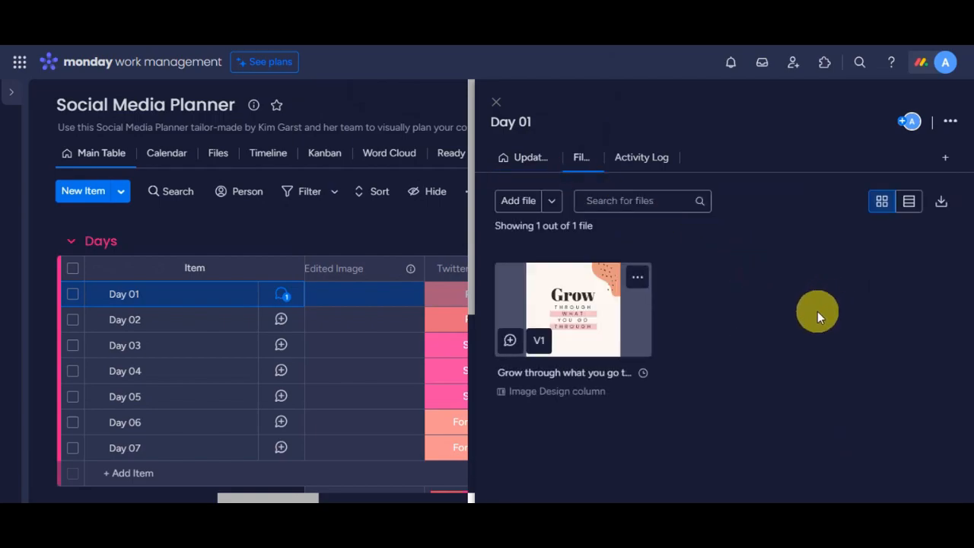
{"action": "left_click", "coordinate": [647, 160]}
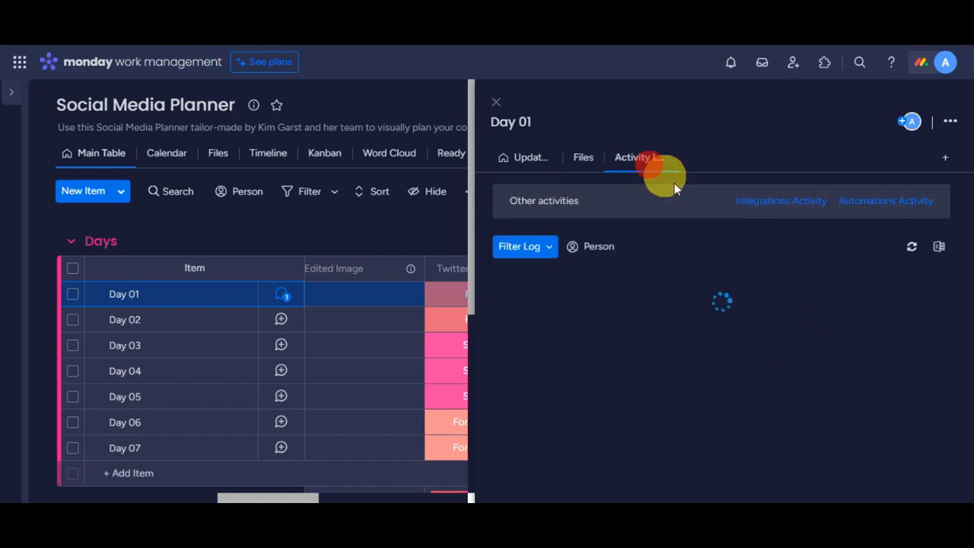
{"action": "left_click", "coordinate": [496, 101]}
View who has access to the board and can be invited, and check the board's additional options
{"action": "left_click", "coordinate": [869, 106]}
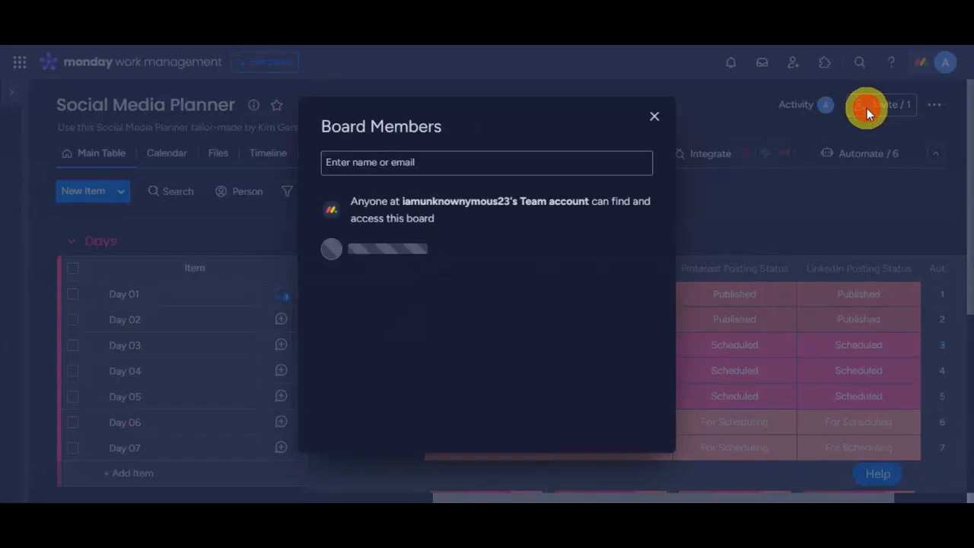
{"action": "left_click", "coordinate": [656, 117]}
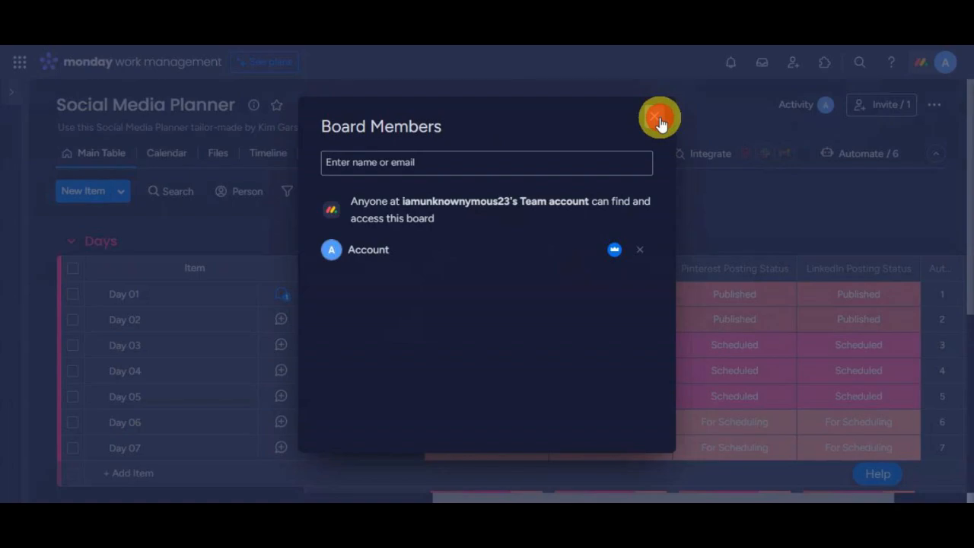
{"action": "left_click", "coordinate": [658, 118]}
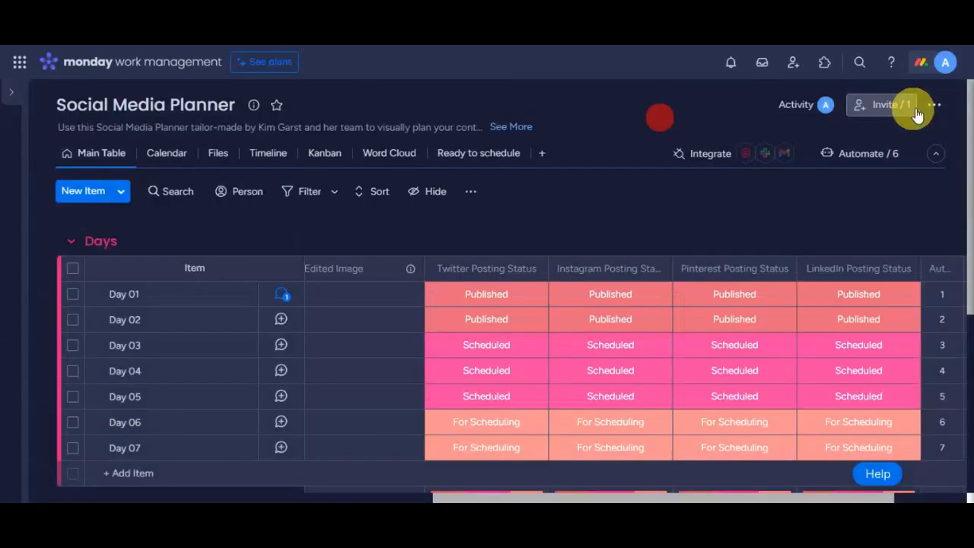
{"action": "left_click", "coordinate": [936, 106]}
{"action": "left_click", "coordinate": [938, 107]}
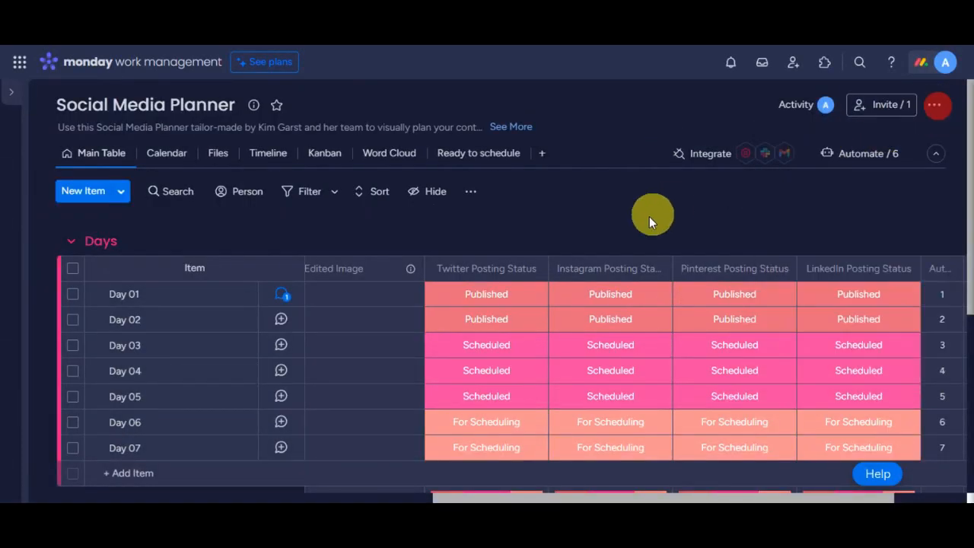